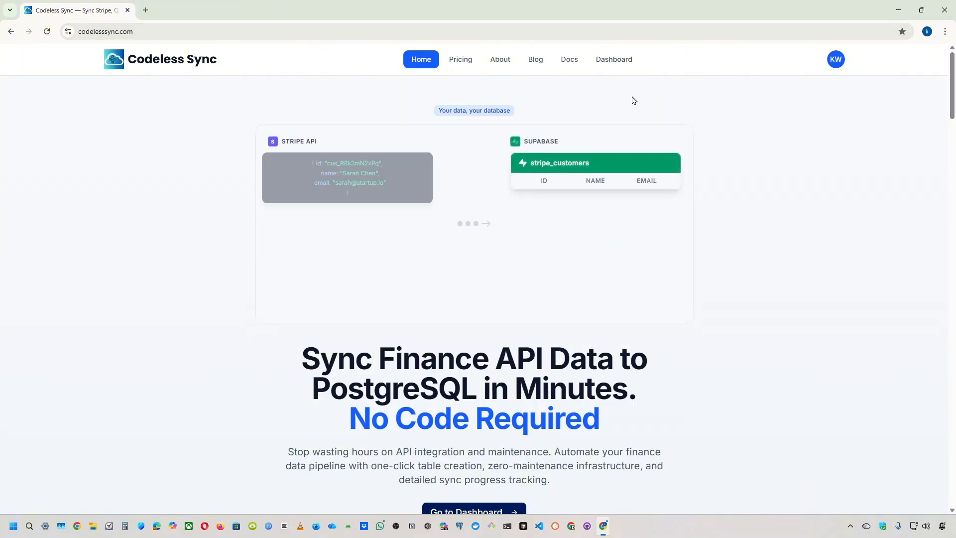
# Start a new sync configuration with Stripe as the API provider and Customers as the data type, and continue to database setup.
pyautogui.click(613, 67)
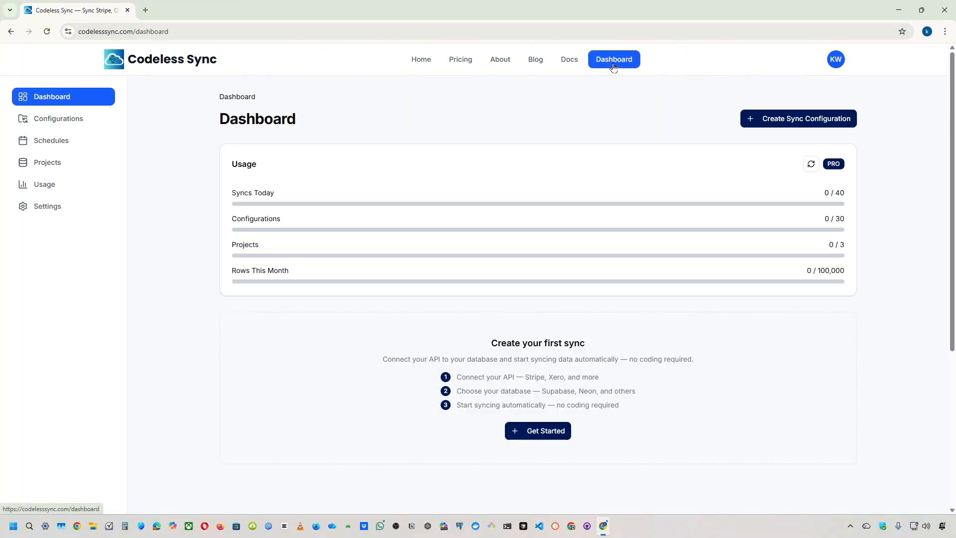
pyautogui.click(800, 120)
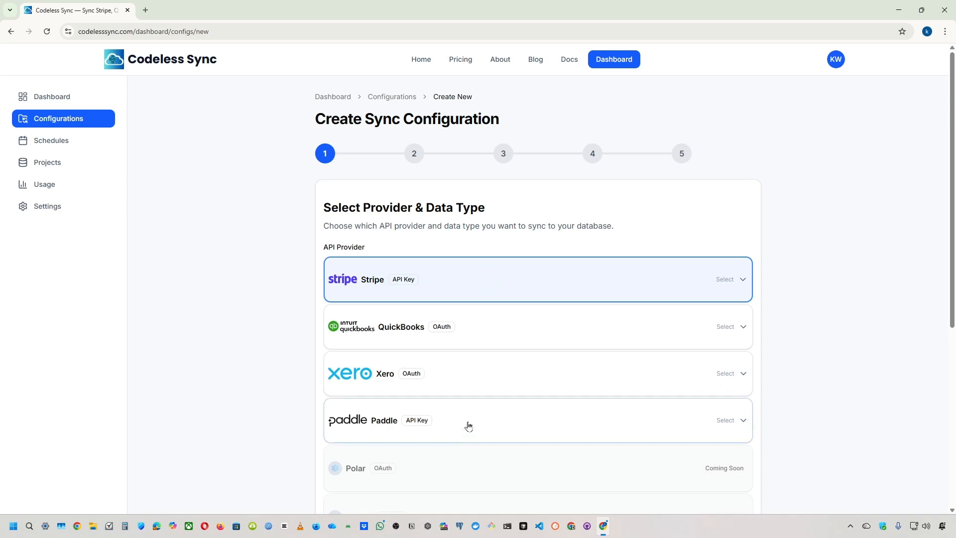
pyautogui.click(481, 279)
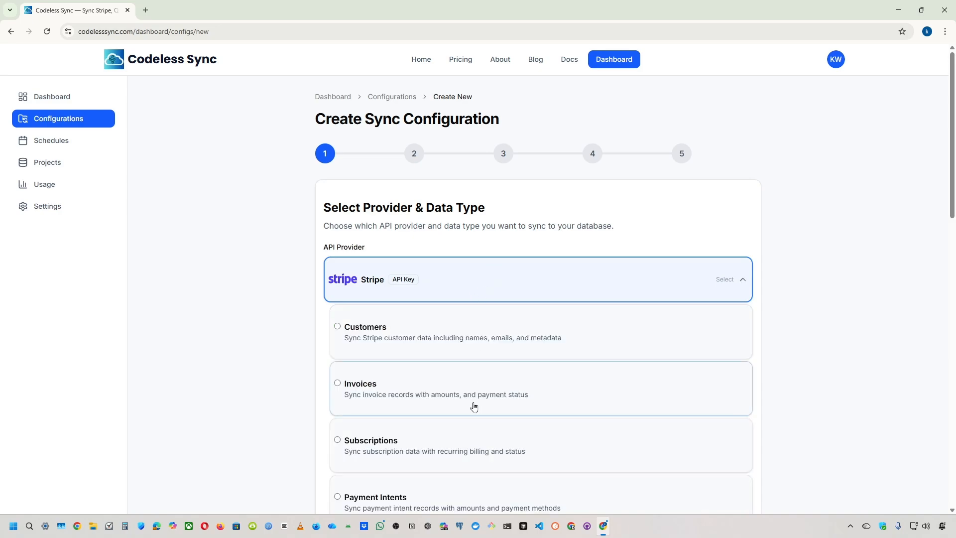
pyautogui.scroll(-3, 473, 405)
pyautogui.scroll(-2, 473, 414)
pyautogui.scroll(1, 474, 414)
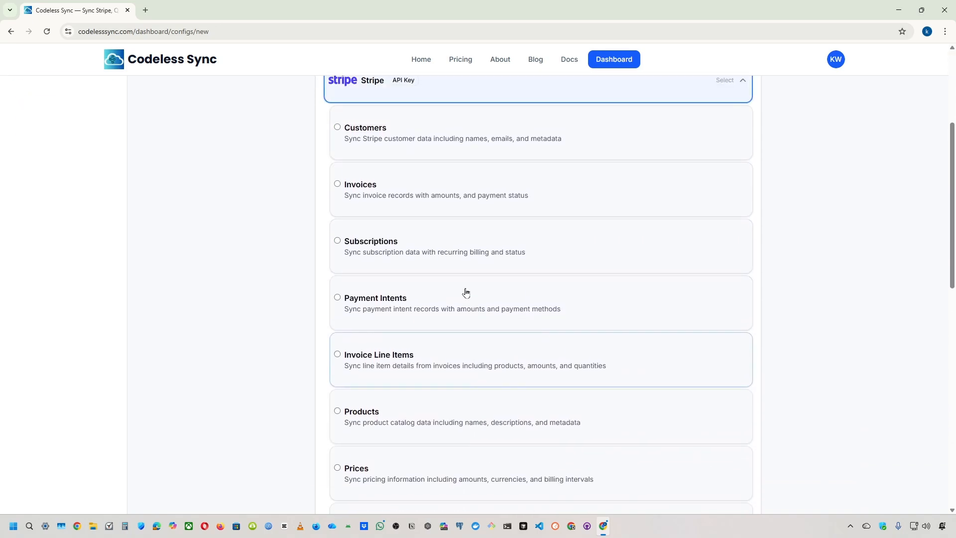
pyautogui.click(441, 146)
pyautogui.scroll(-8, 495, 213)
pyautogui.click(733, 425)
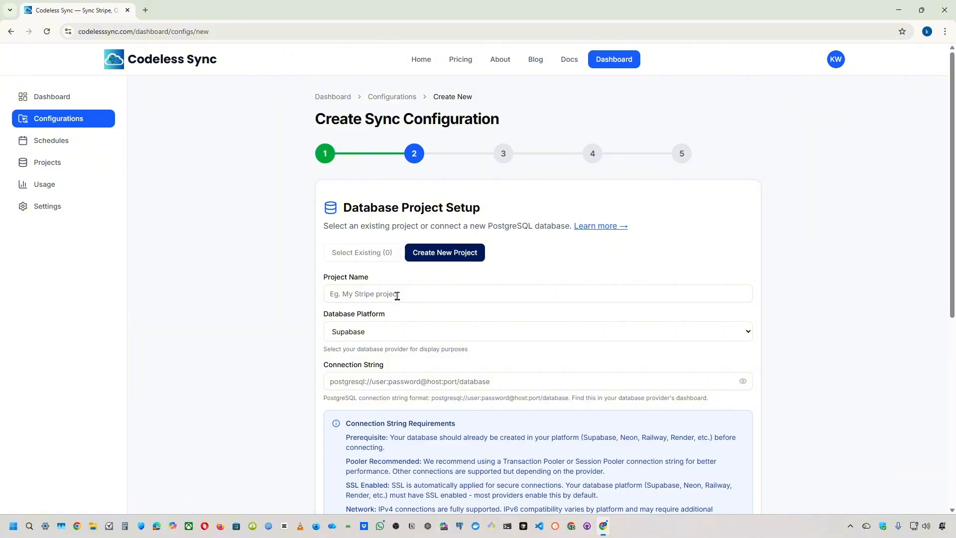
# Name the new database project "supabase demo project".
pyautogui.click(416, 296)
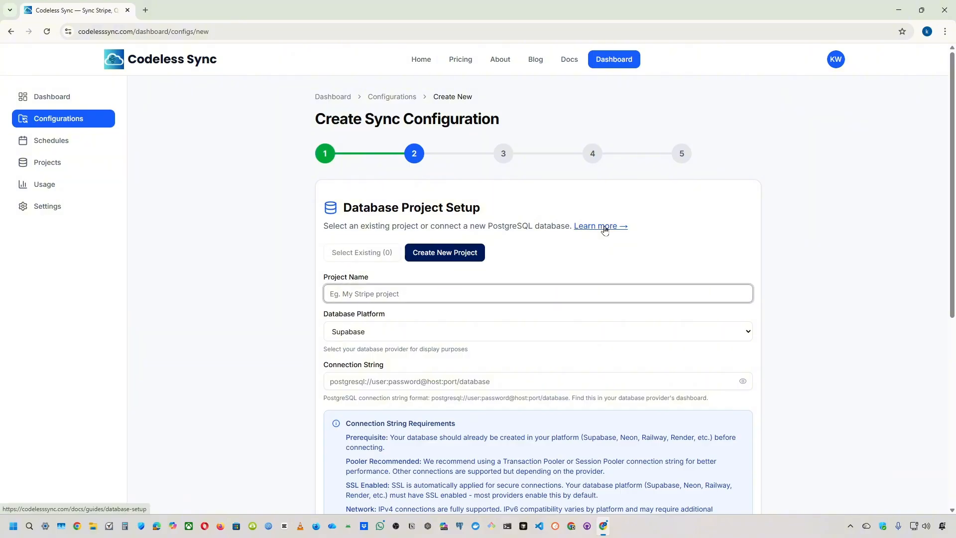
pyautogui.write('supabase demo project')
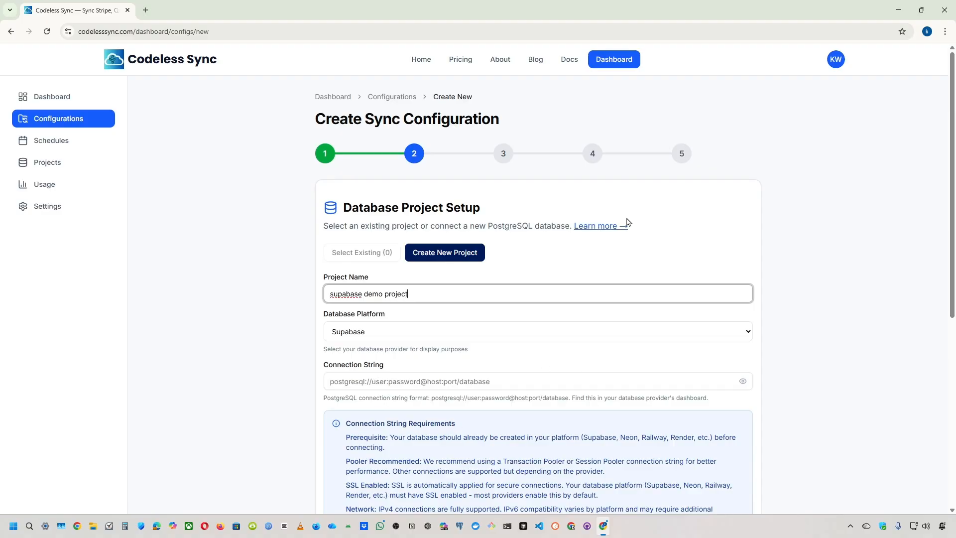
# Switch to the Supabase site and open the demo project in "my organisation" from its dashboard.
pyautogui.press('ctrl+super+Right')
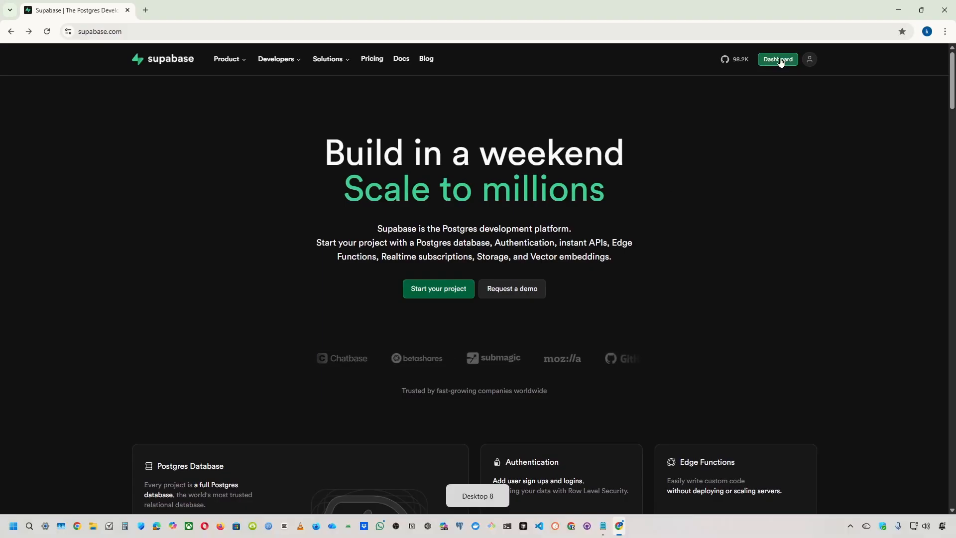
pyautogui.click(780, 59)
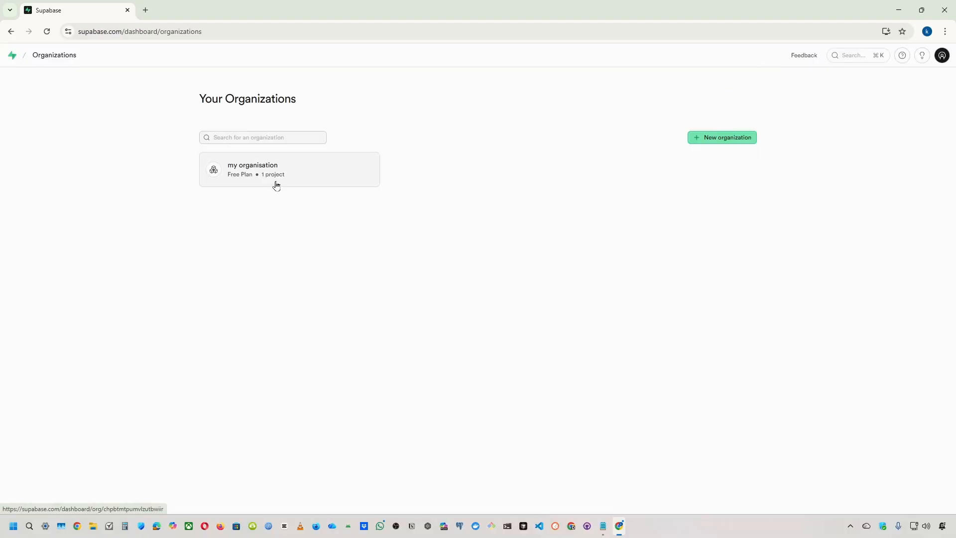
pyautogui.click(280, 176)
pyautogui.click(292, 194)
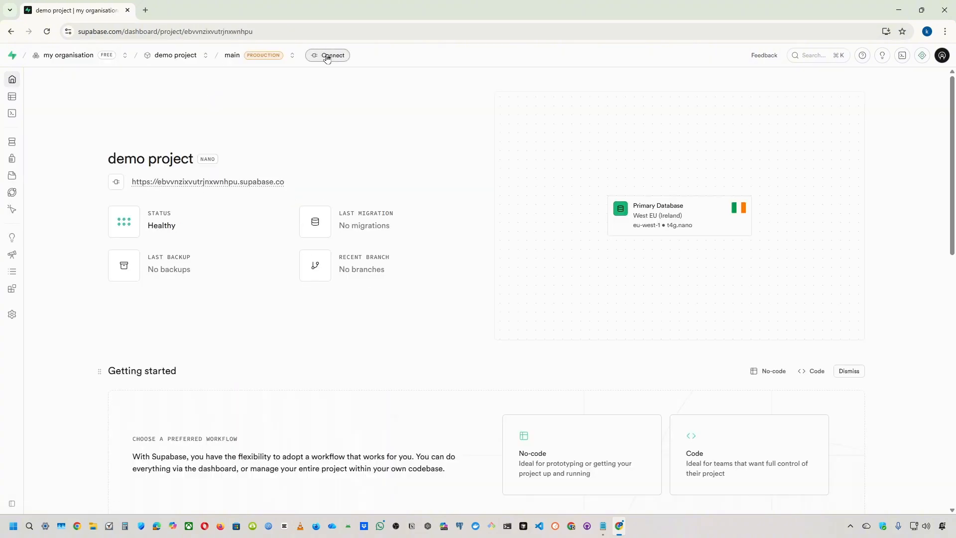
# Copy the project's Transaction pooler connection string and paste it into the Notepad note below the database password.
pyautogui.click(327, 56)
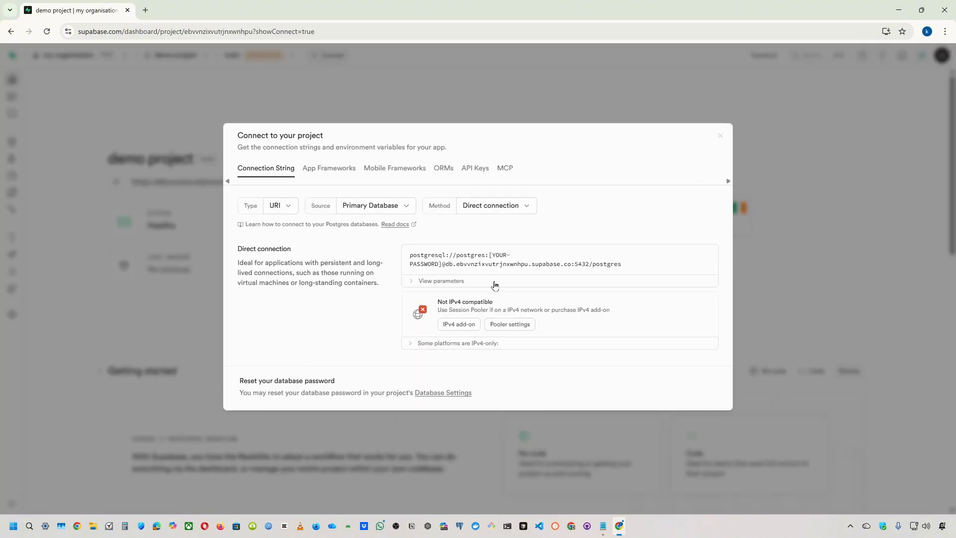
pyautogui.click(484, 214)
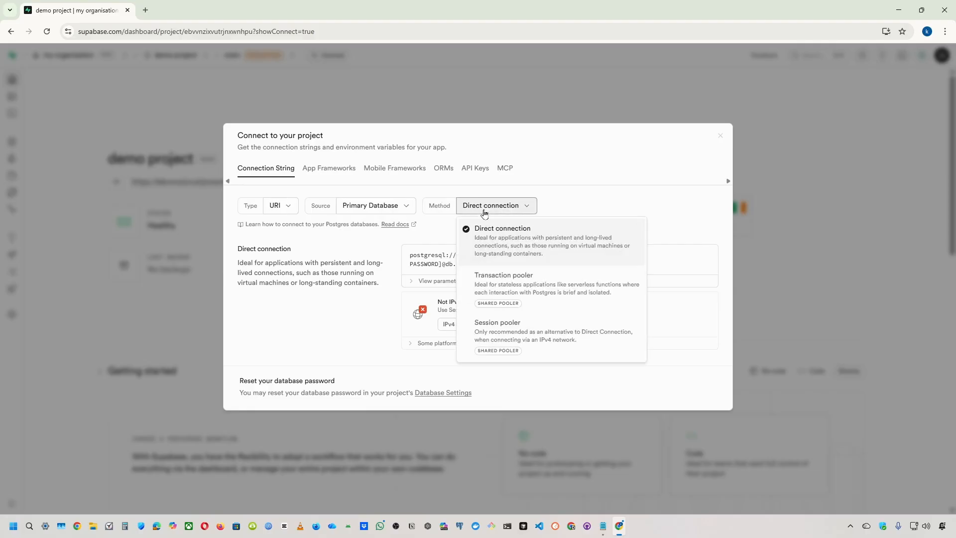
pyautogui.click(507, 288)
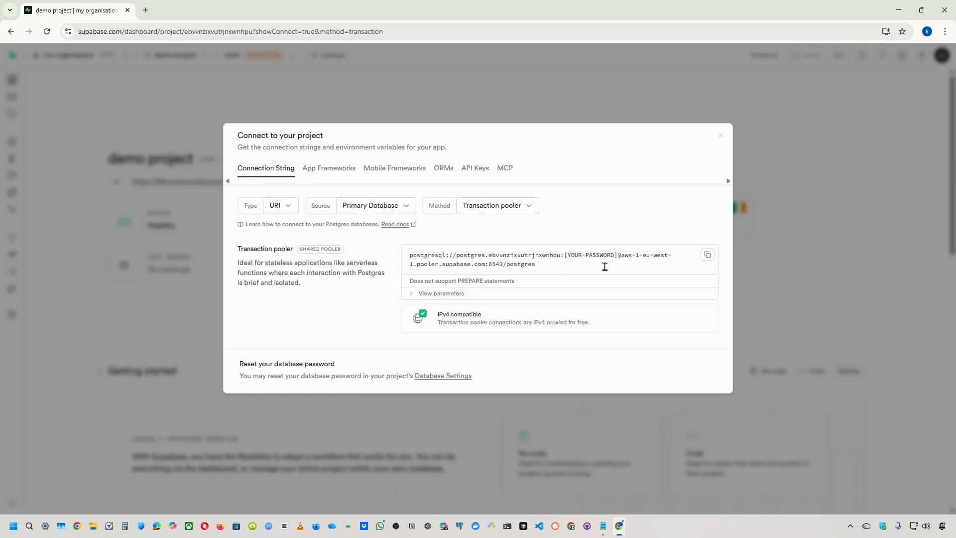
pyautogui.click(708, 255)
pyautogui.hotkey('alt', 'Tab')
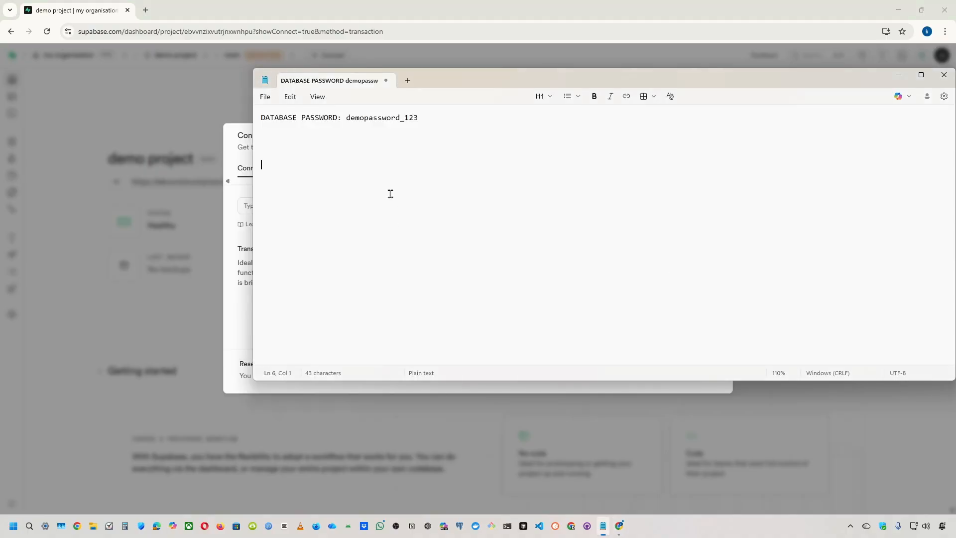
pyautogui.rightClick(350, 171)
pyautogui.click(432, 192)
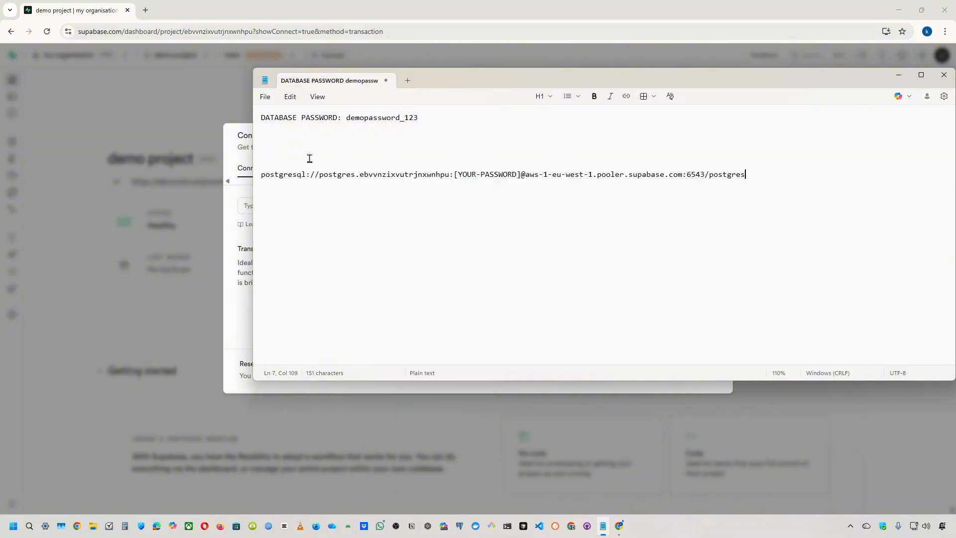
# Replace the [YOUR-PASSWORD] placeholder in the connection string with the database password copied from the note.
pyautogui.moveTo(347, 122); pyautogui.dragTo(418, 120)
pyautogui.rightClick(407, 124)
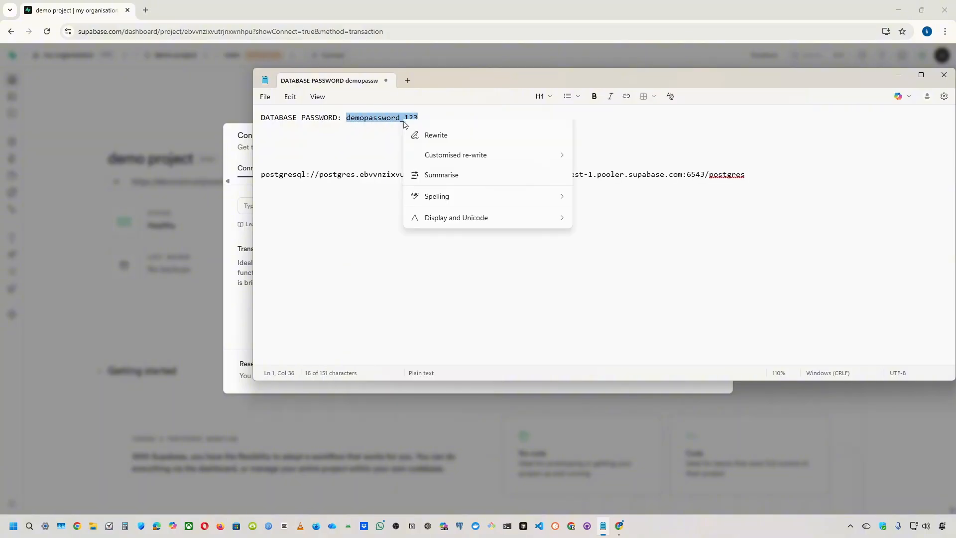
pyautogui.click(453, 139)
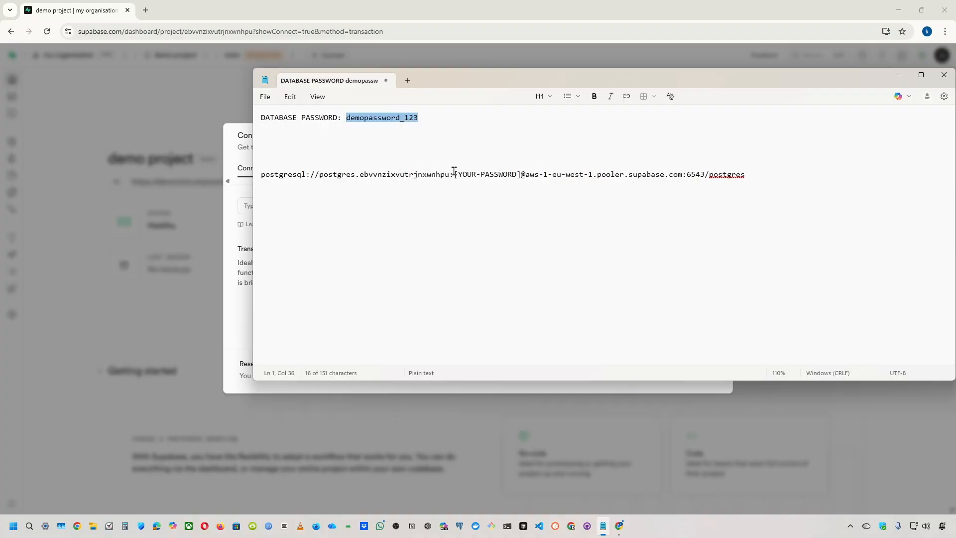
pyautogui.moveTo(453, 171); pyautogui.dragTo(523, 177)
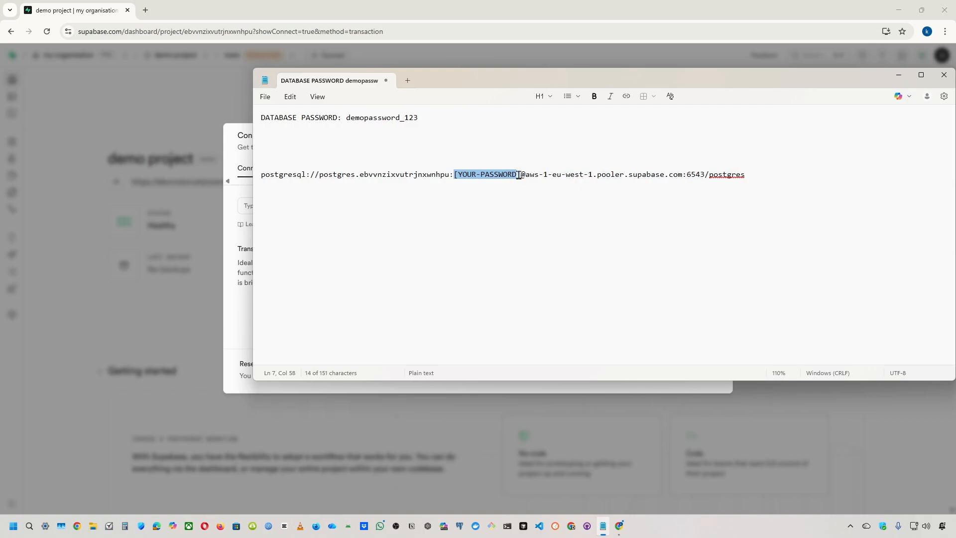
pyautogui.rightClick(495, 179)
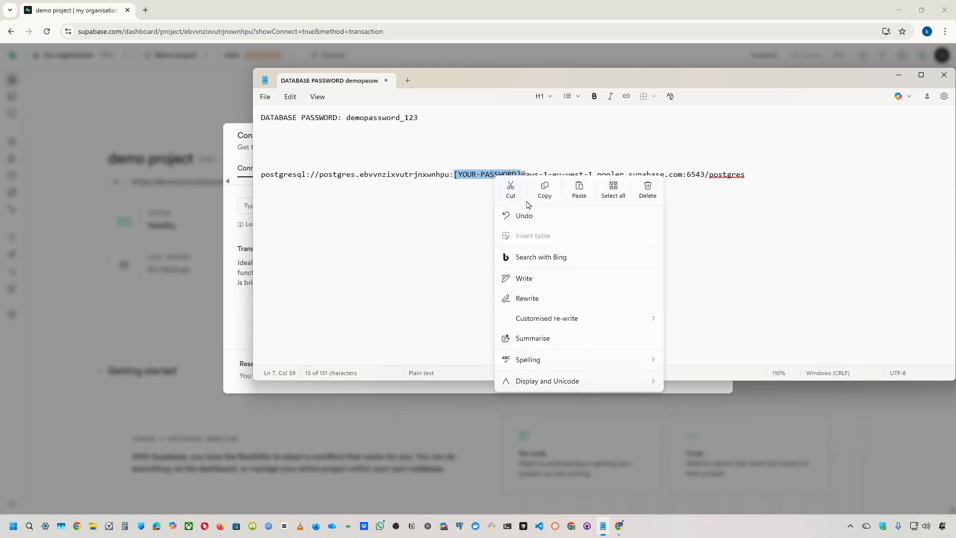
pyautogui.click(583, 187)
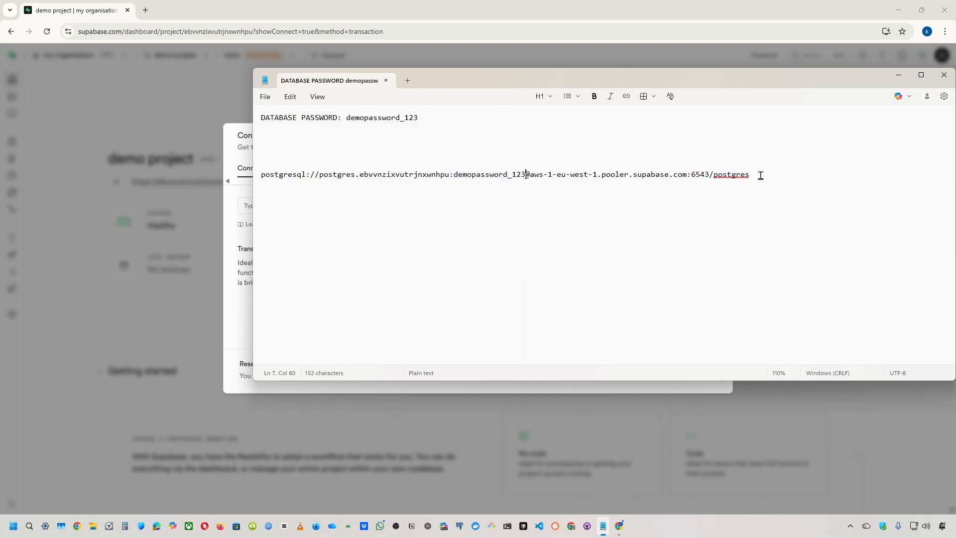
# Copy the completed connection string into the Connection String field in Codeless Sync, and test it to continue.
pyautogui.moveTo(750, 175); pyautogui.dragTo(253, 182)
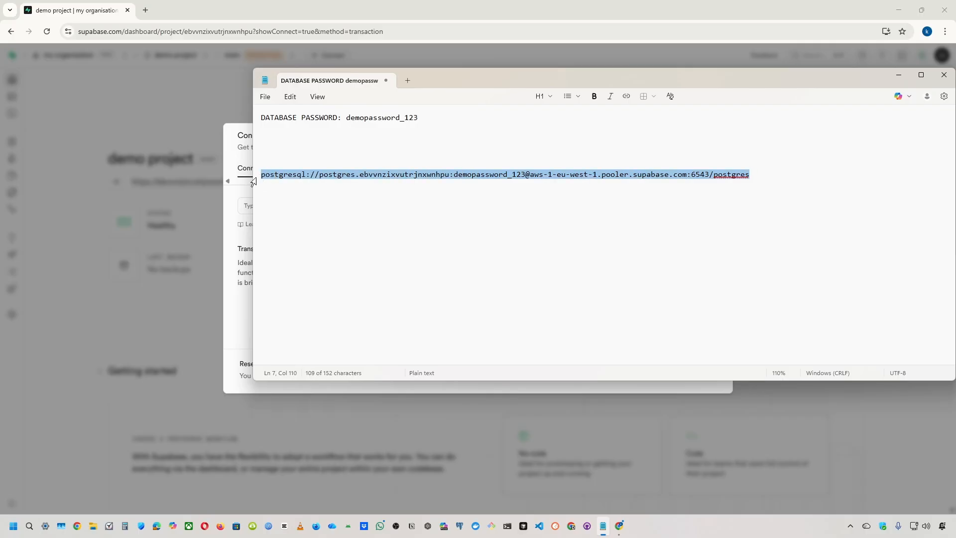
pyautogui.rightClick(333, 178)
pyautogui.click(384, 188)
pyautogui.press('ctrl+super+Left')
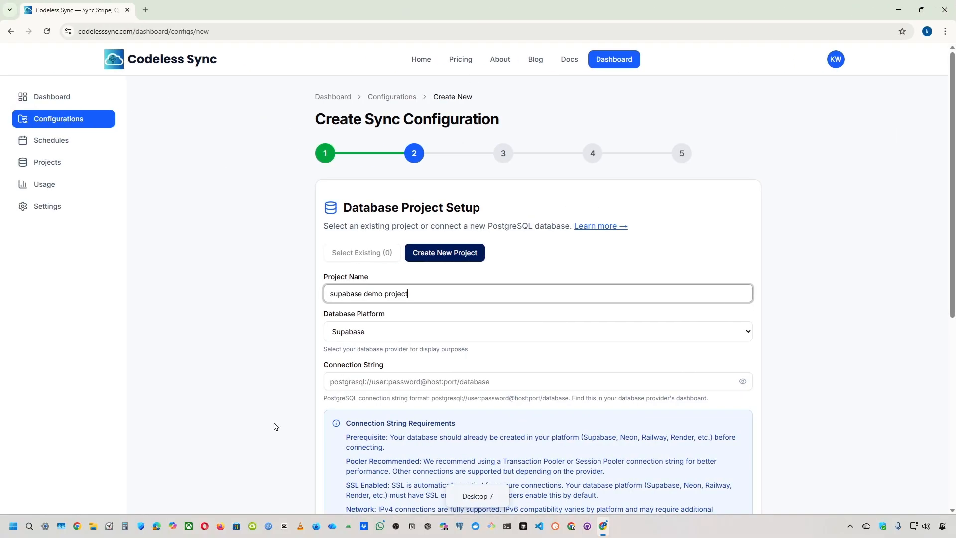
pyautogui.rightClick(450, 380)
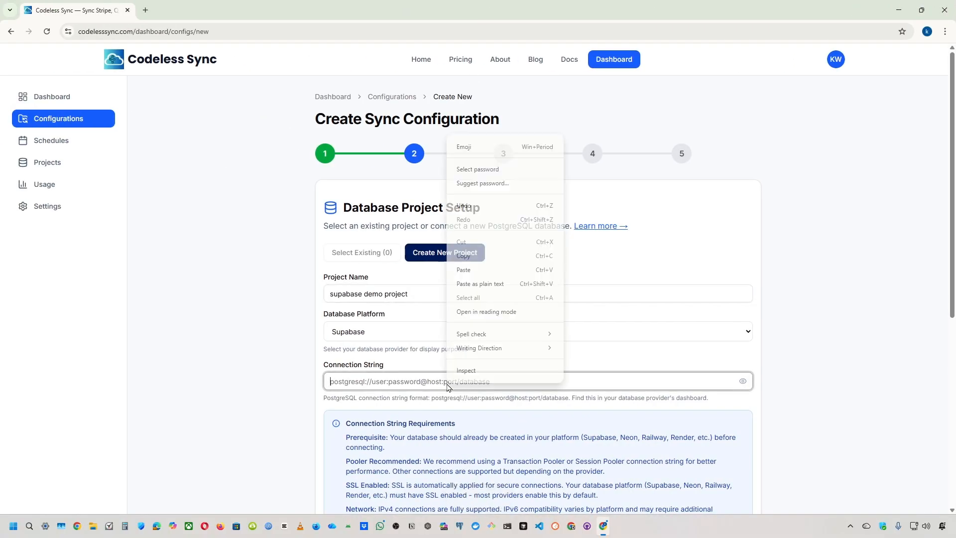
pyautogui.click(467, 270)
pyautogui.scroll(-4, 646, 269)
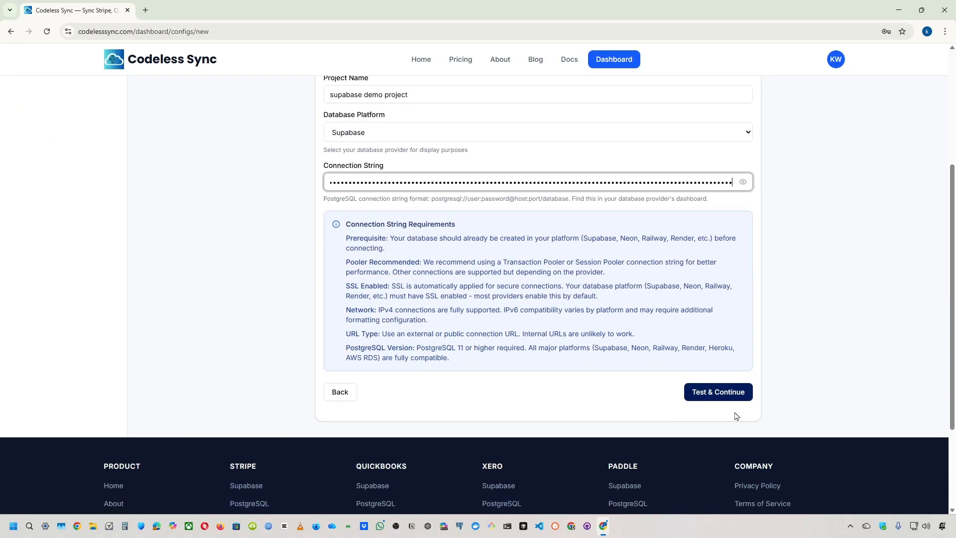
pyautogui.click(723, 392)
# Name the Stripe connection "stripe key".
pyautogui.scroll(4, 792, 303)
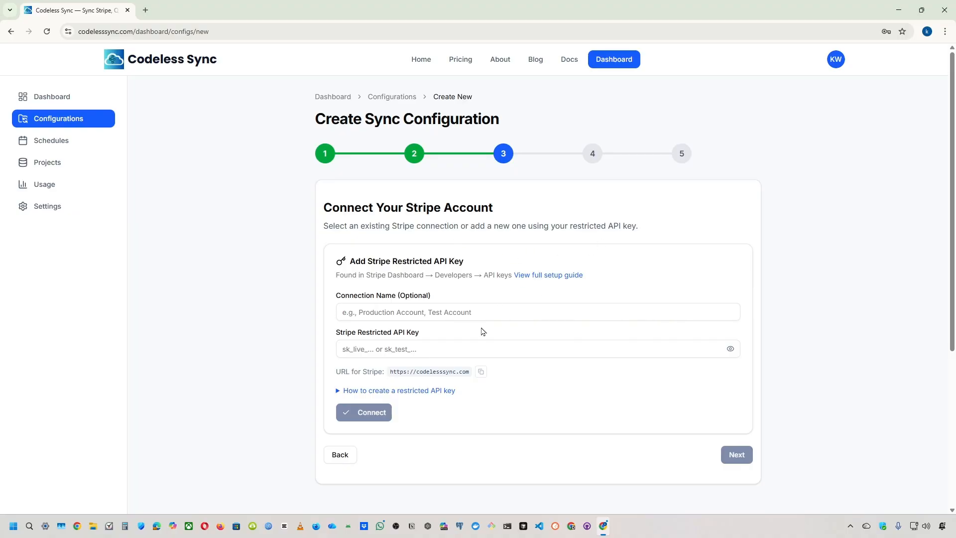
pyautogui.click(490, 310)
pyautogui.write('stripe key')
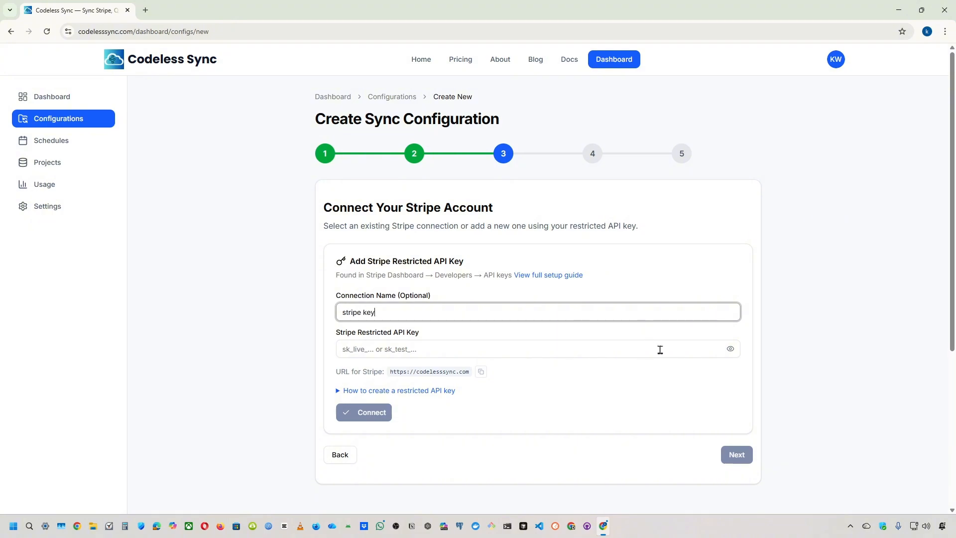
# Switch to the Stripe site and open the API keys page from the developer options of its dashboard.
pyautogui.press('ctrl+super+Right')
pyautogui.press('ctrl+super+Right')
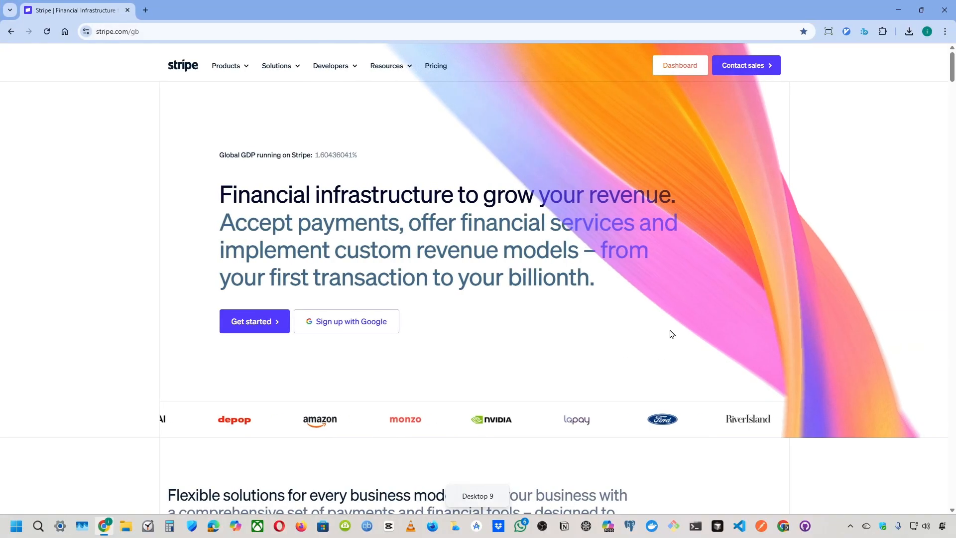
pyautogui.click(679, 67)
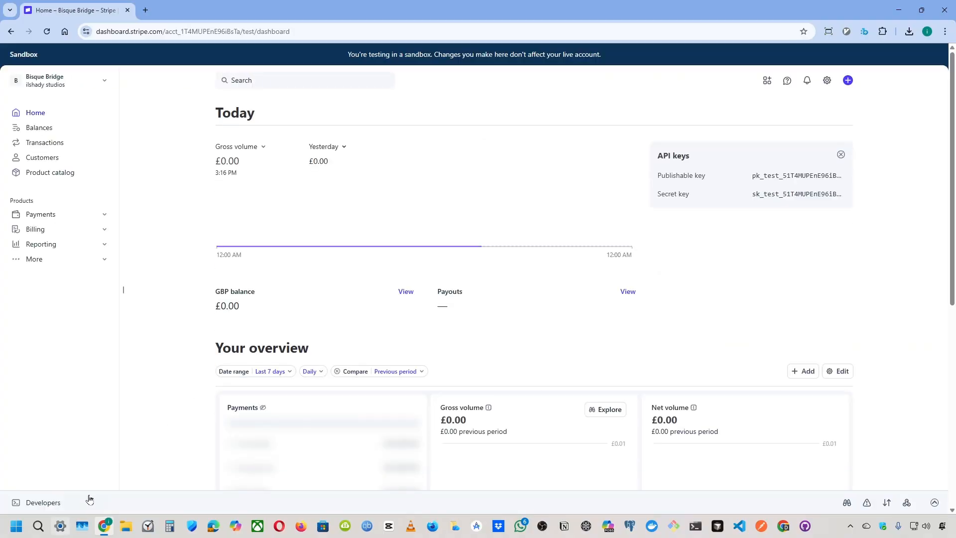
pyautogui.doubleClick(46, 500)
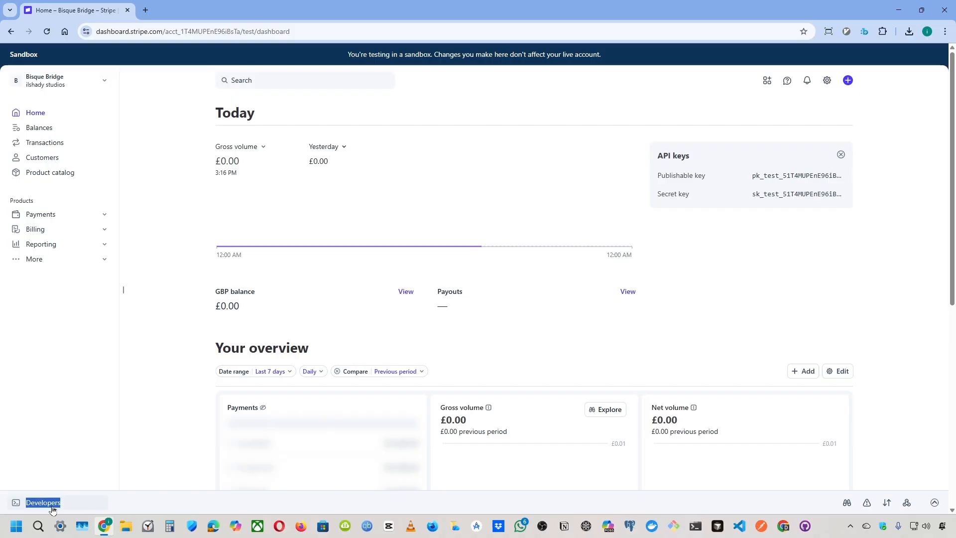
pyautogui.doubleClick(50, 506)
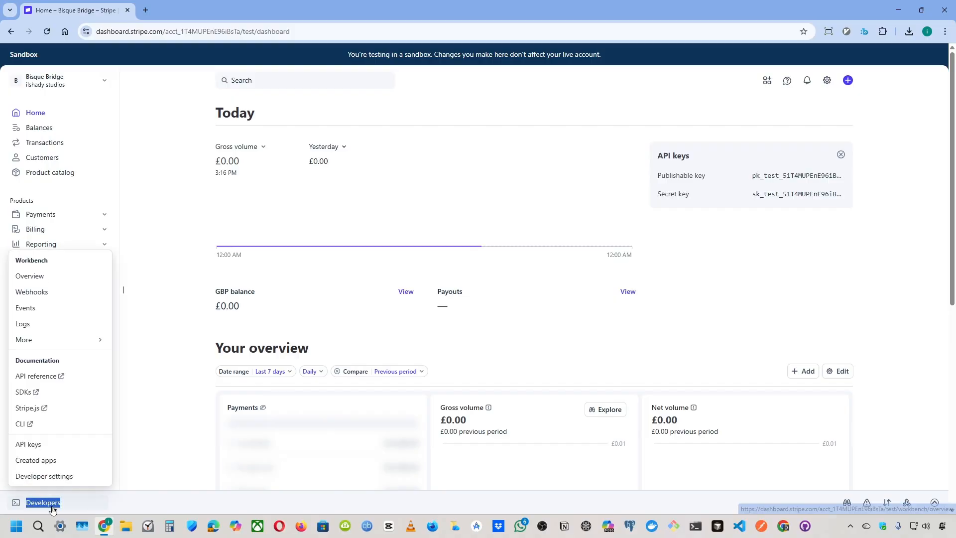
pyautogui.click(36, 444)
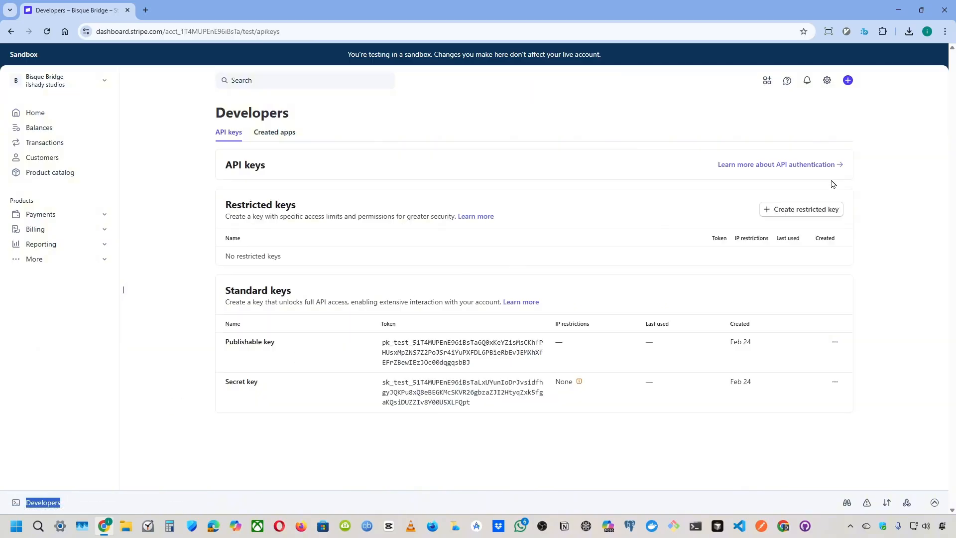
# Start a restricted API key for providing to another website, and enter "codeless sync key" as the third party's name.
pyautogui.click(815, 215)
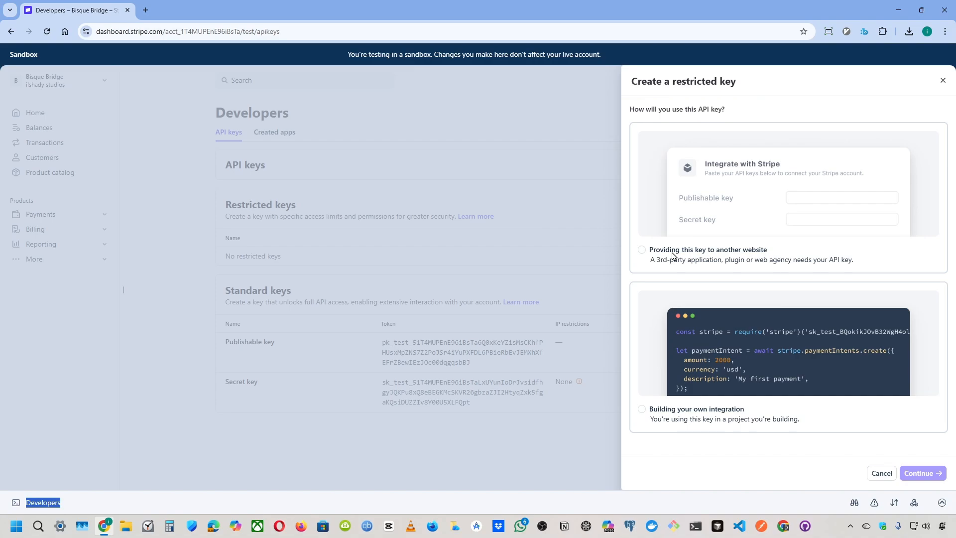
pyautogui.click(672, 256)
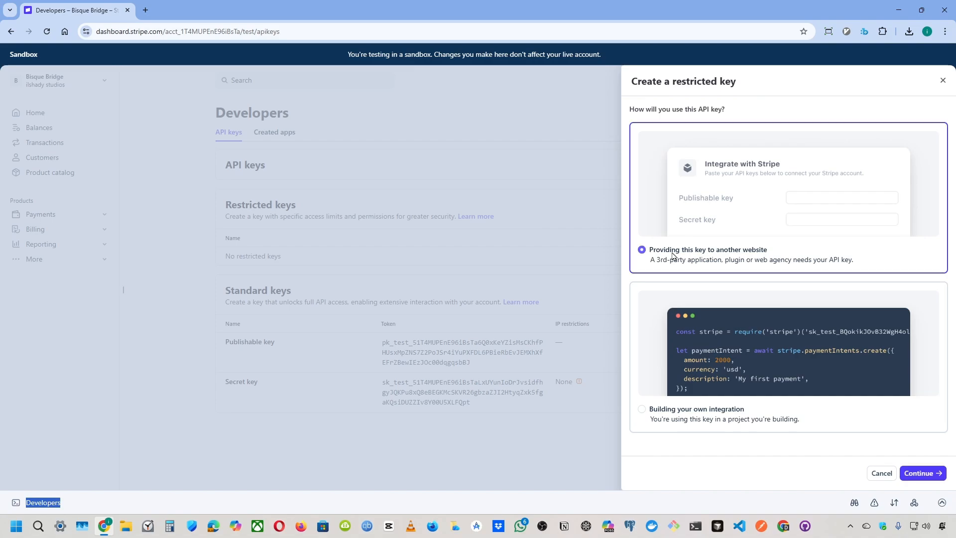
pyautogui.click(921, 473)
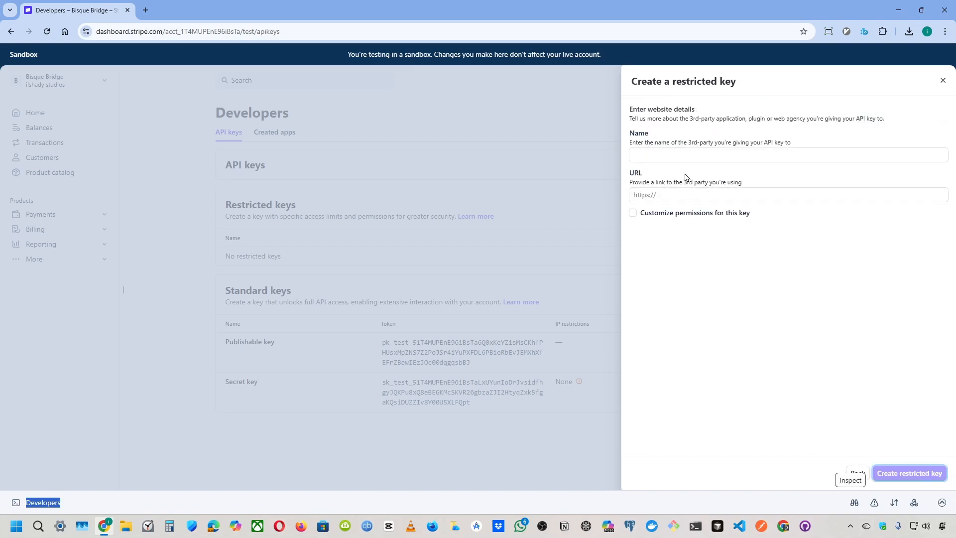
pyautogui.click(683, 155)
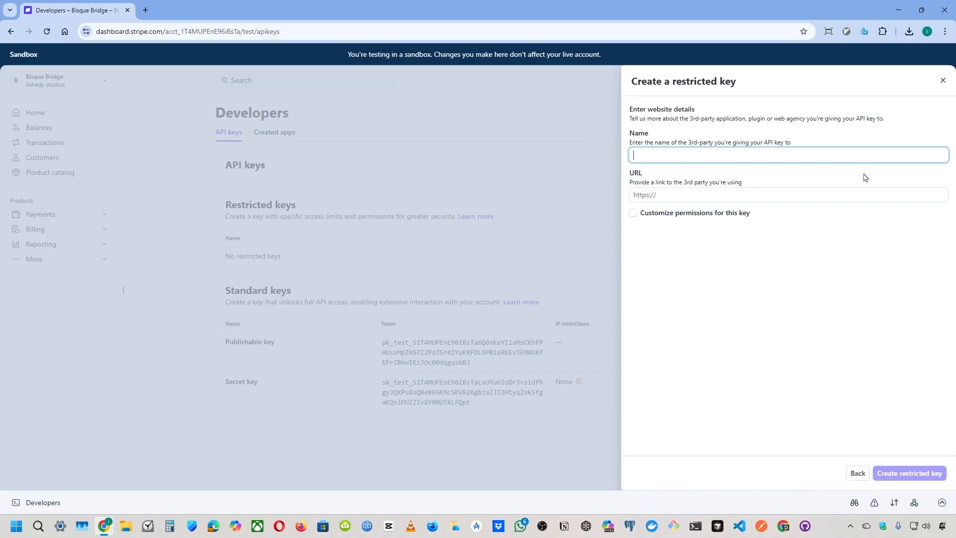
pyautogui.write('codeless sync key')
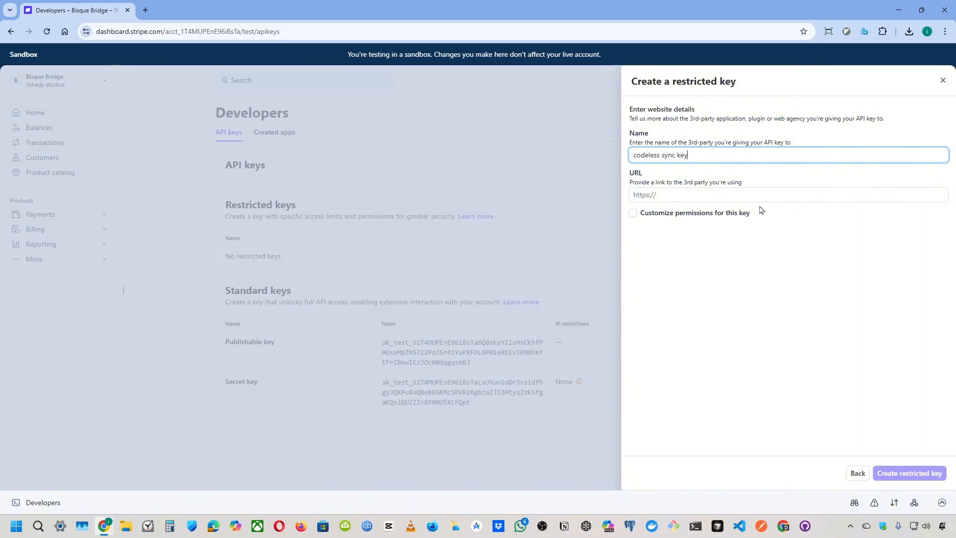
# Copy the URL for Stripe from Codeless Sync into the restricted key's URL field in Stripe, and create the key.
pyautogui.press('ctrl+super+Right')
pyautogui.press('ctrl+super+Right')
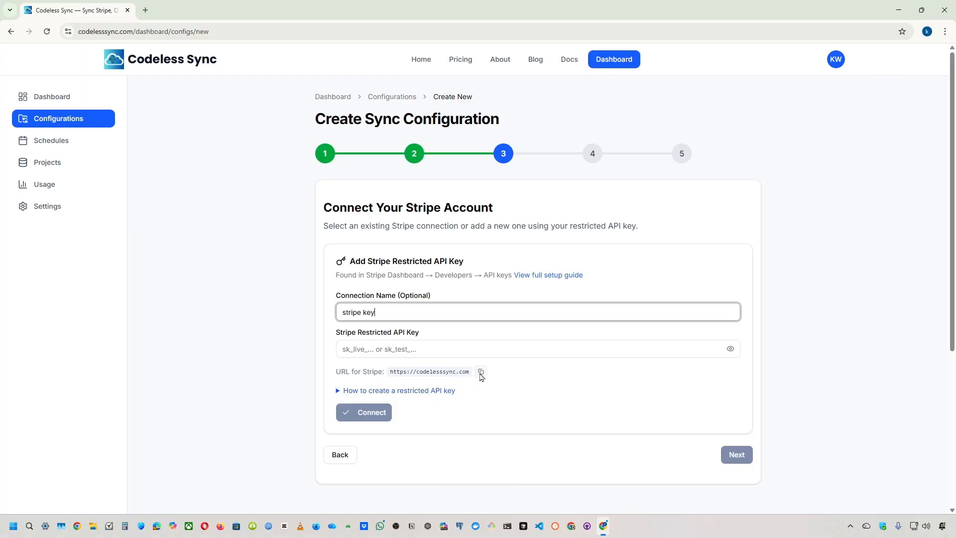
pyautogui.click(480, 372)
pyautogui.press('ctrl+super+Right')
pyautogui.press('ctrl+super+Right')
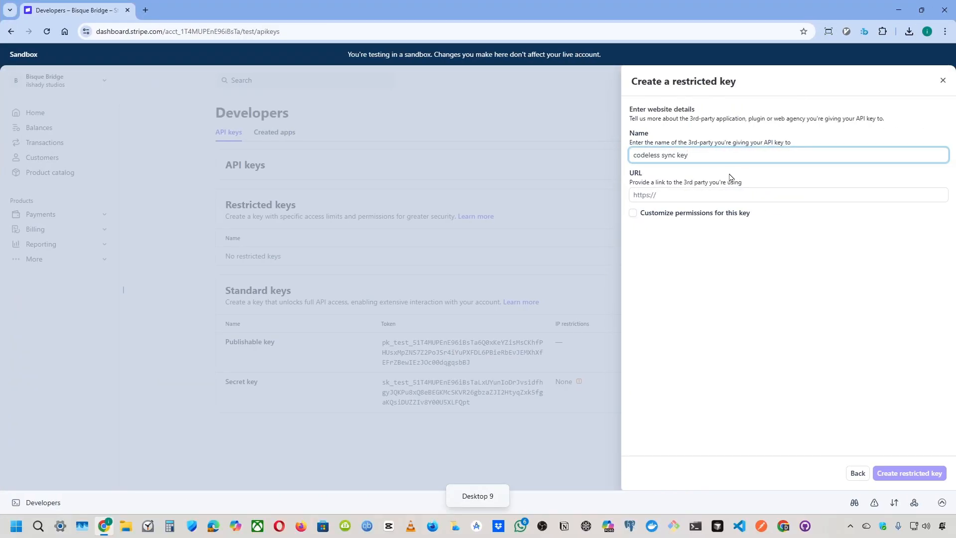
pyautogui.rightClick(708, 195)
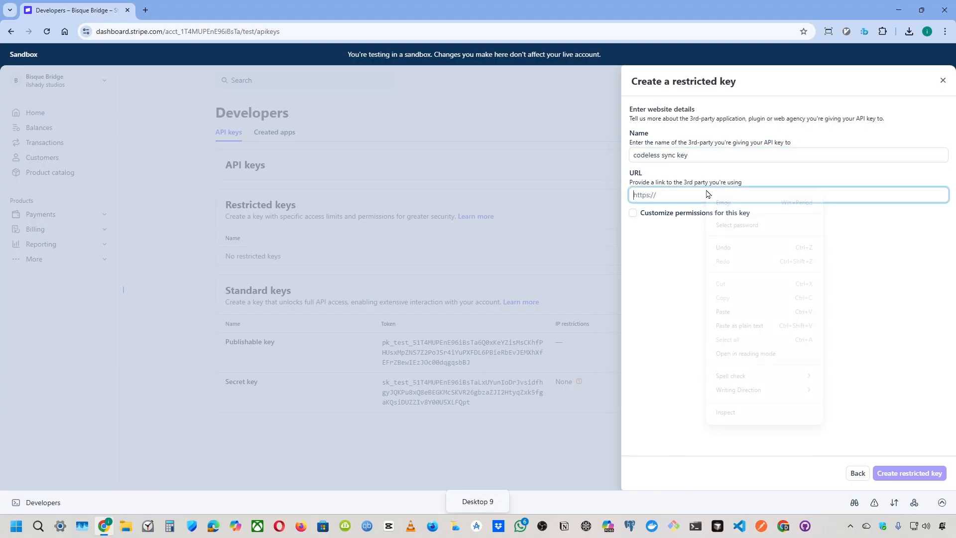
pyautogui.click(725, 308)
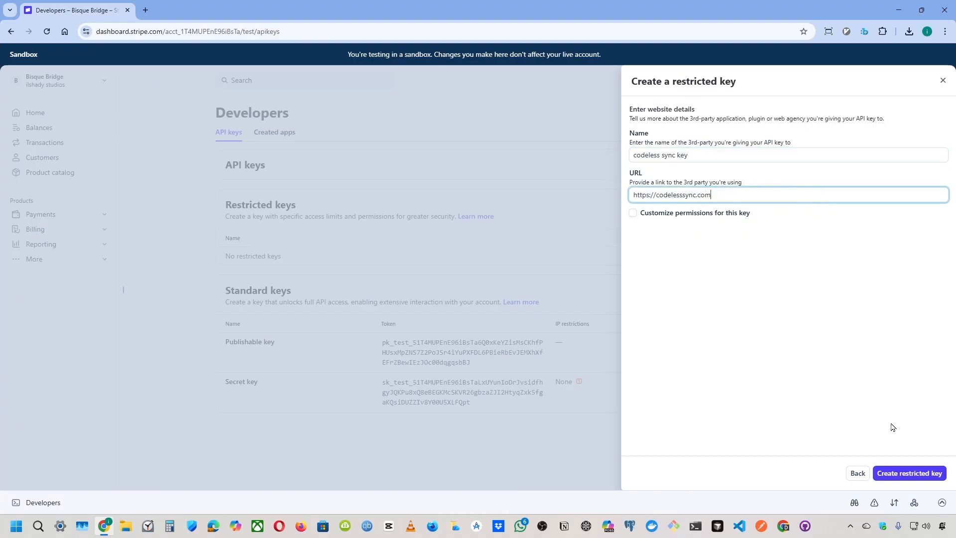
pyautogui.click(893, 470)
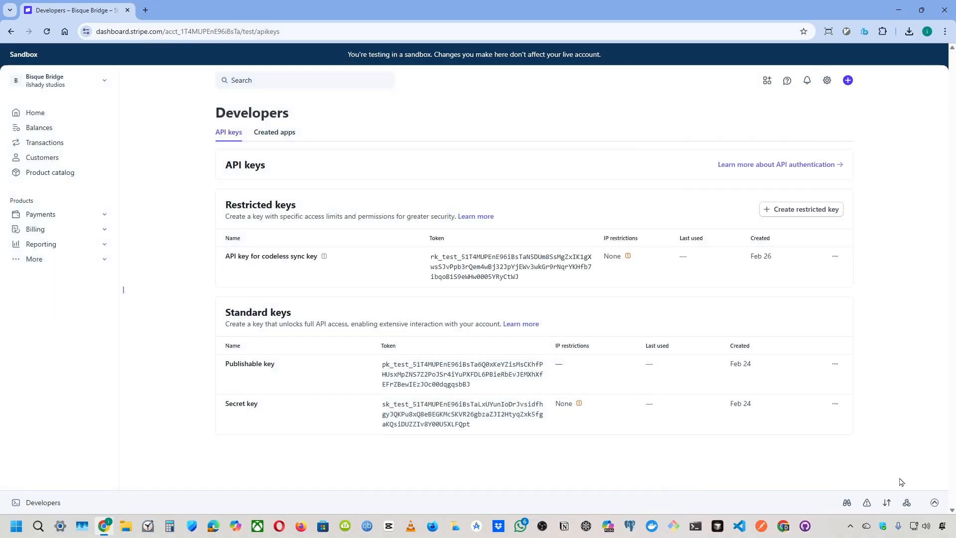
# Copy the new restricted key's token into the Stripe Restricted API Key field in Codeless Sync, and connect the Stripe account.
pyautogui.click(471, 270)
pyautogui.press('super+ctrl+Right')
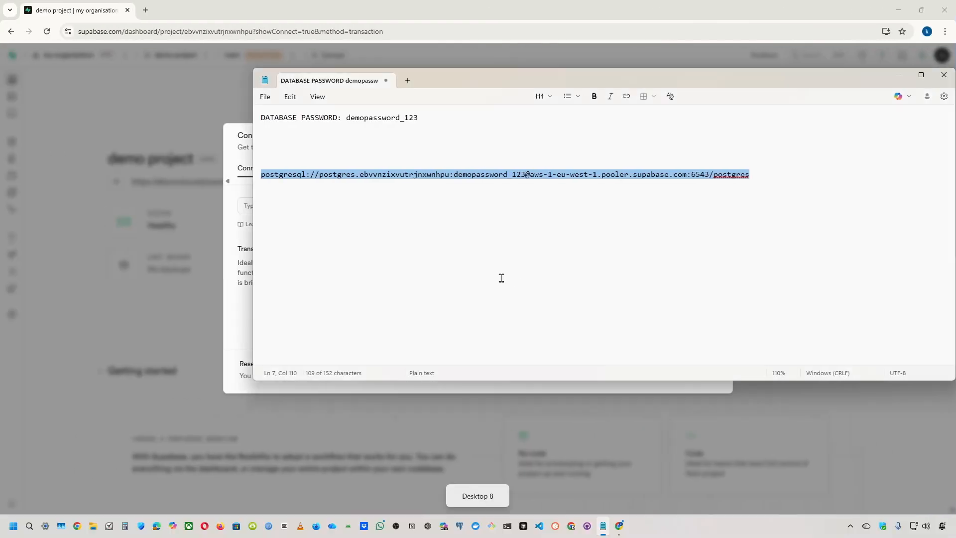
pyautogui.press('super+ctrl+Left')
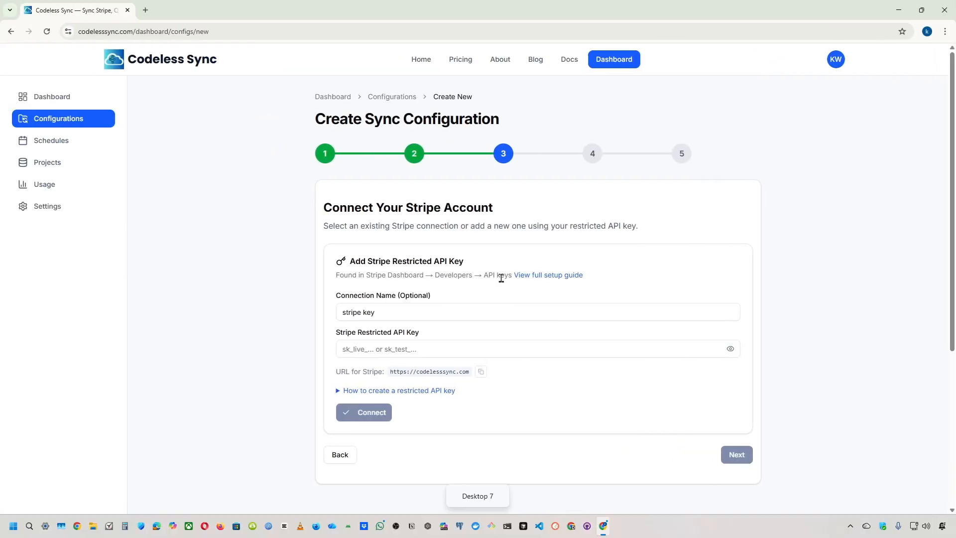
pyautogui.click(434, 343)
pyautogui.rightClick(433, 343)
pyautogui.click(473, 230)
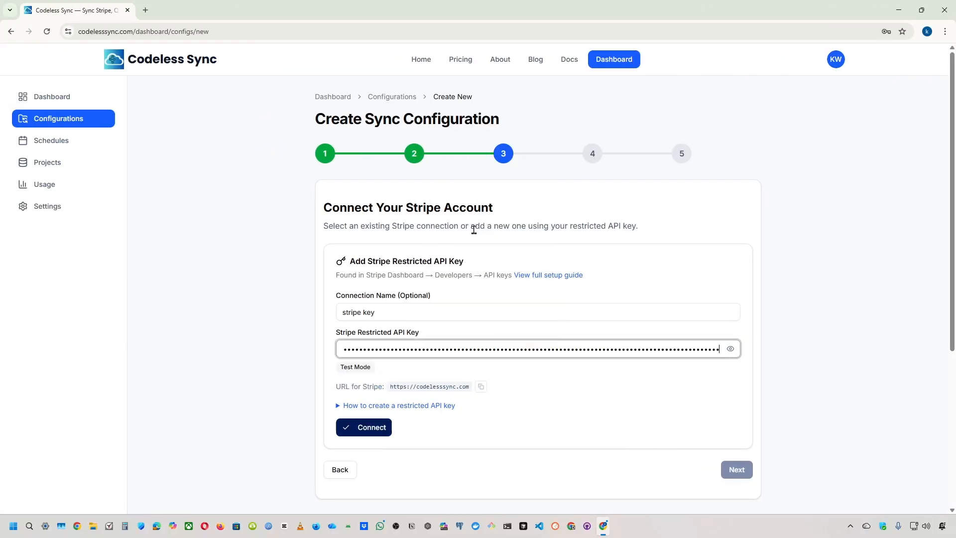
pyautogui.click(381, 428)
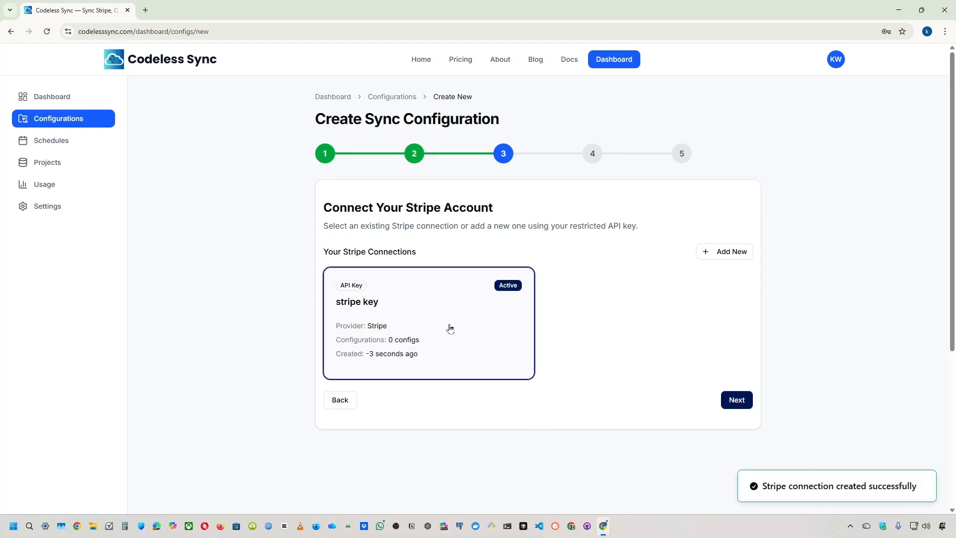
# Continue with the stripe key connection, auto-create the stripe_customers table, and proceed to the configuration review.
pyautogui.click(736, 401)
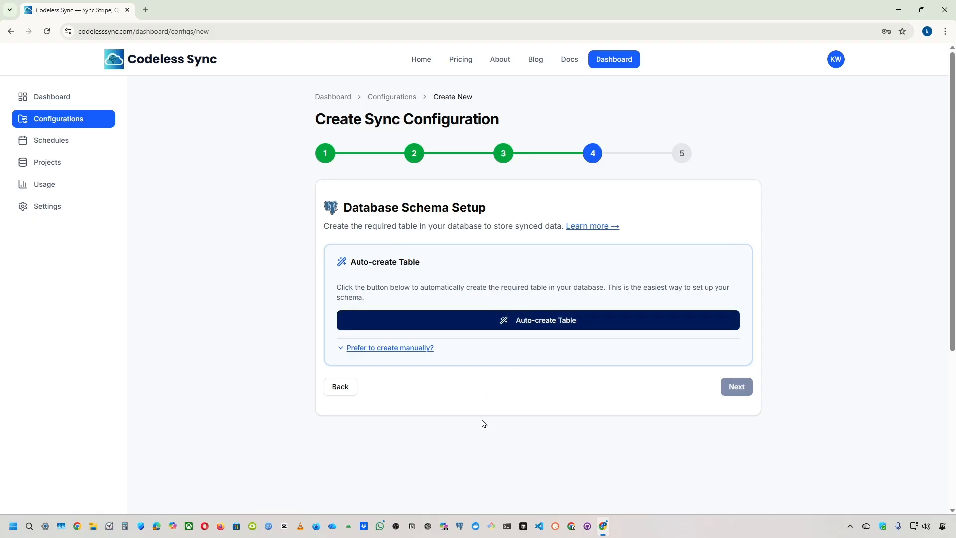
pyautogui.click(550, 324)
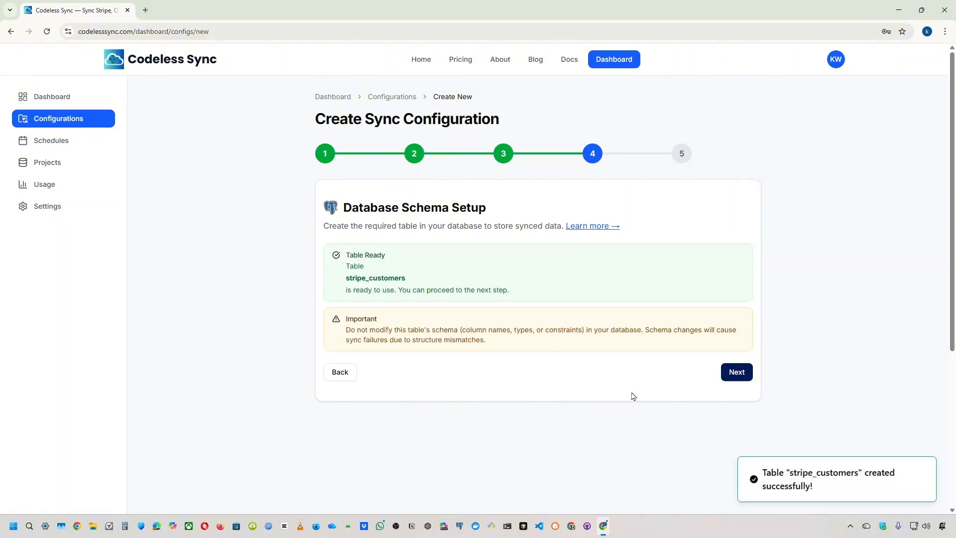
pyautogui.click(736, 372)
# Create the sync configuration under the name "stripe customer sync" and open its details page.
pyautogui.click(512, 259)
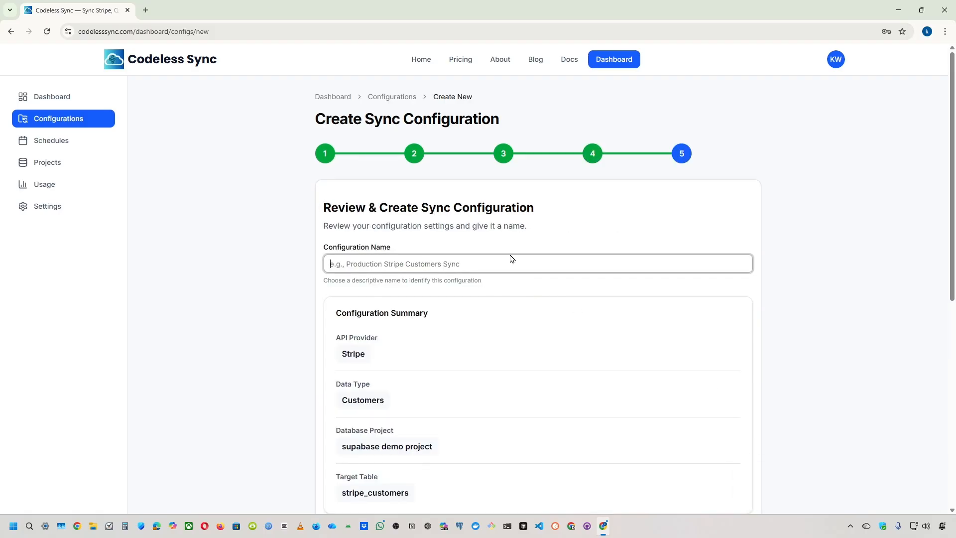
pyautogui.write('stri')
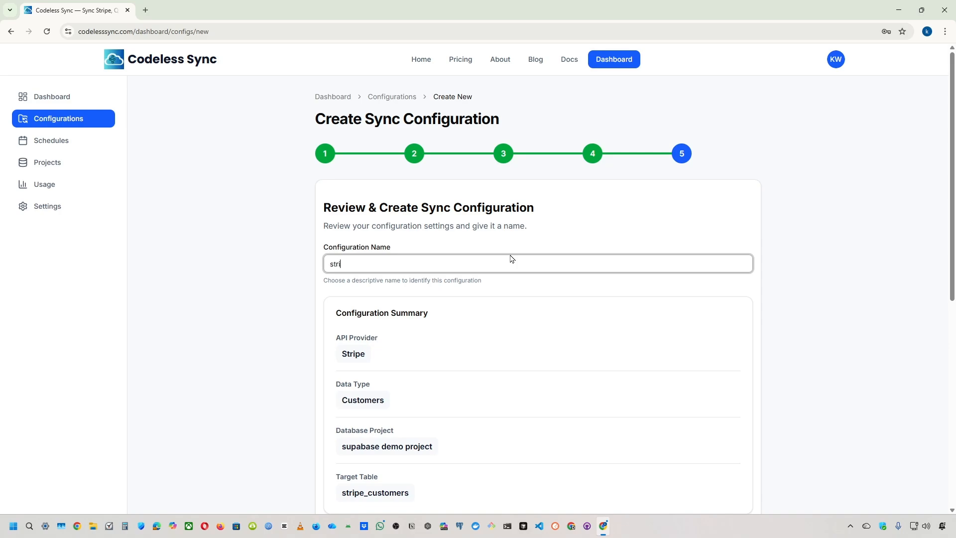
pyautogui.write('pe customer sync')
pyautogui.scroll(-4, 509, 337)
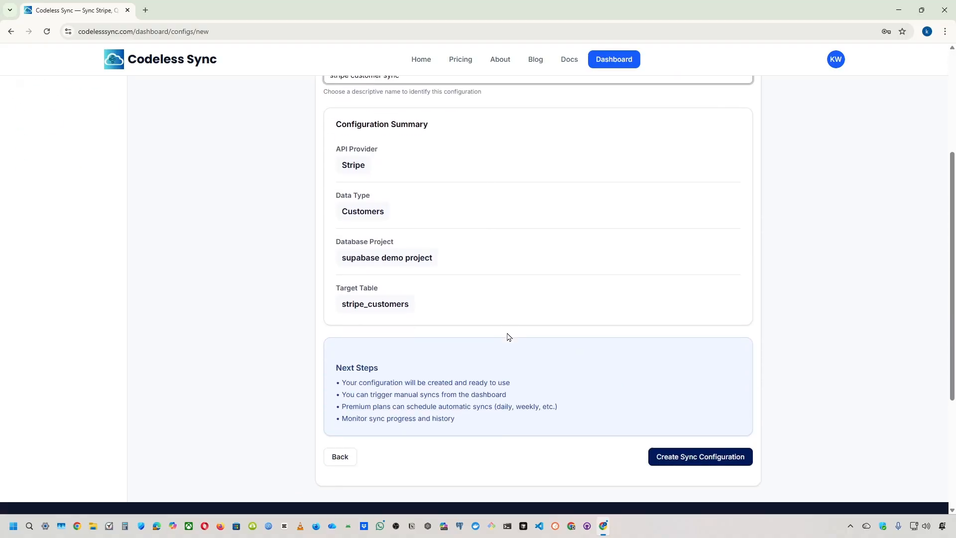
pyautogui.click(695, 451)
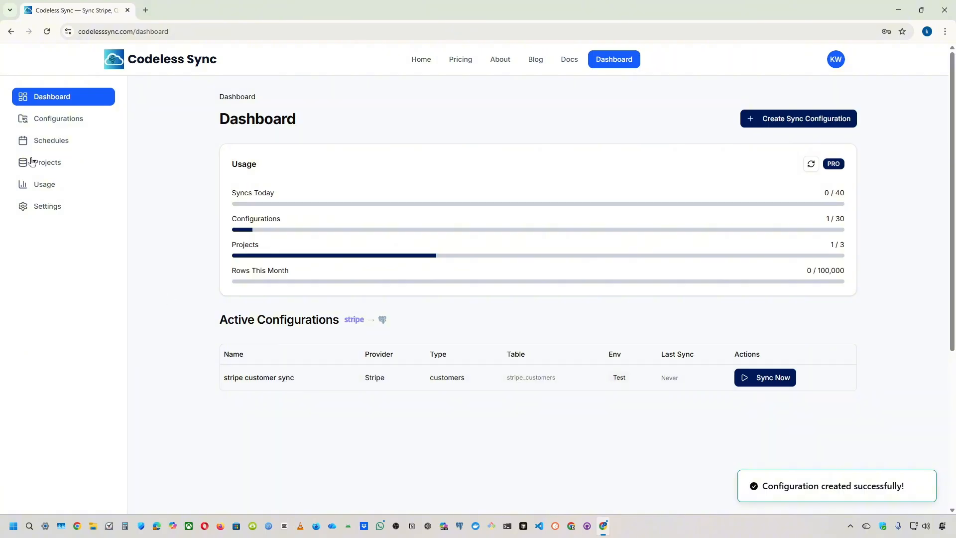
pyautogui.click(51, 126)
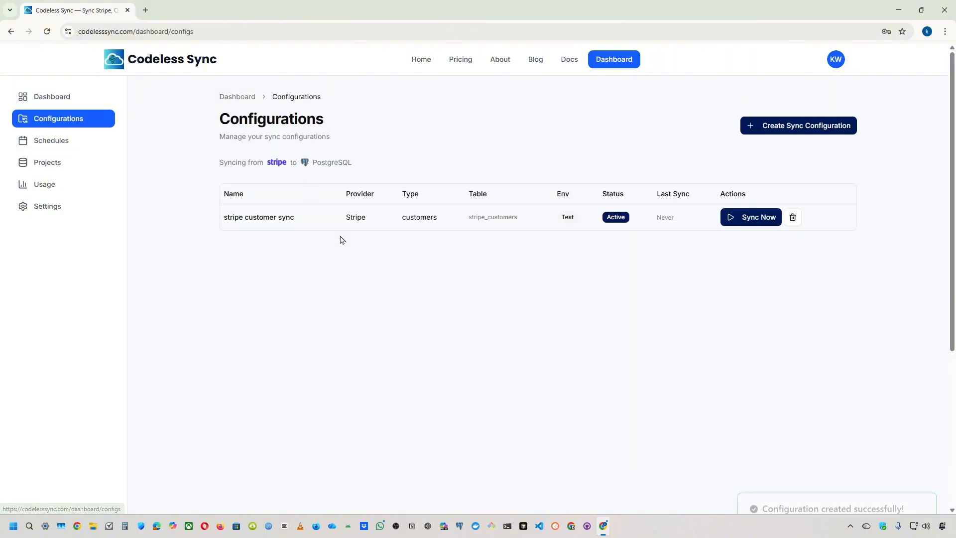
pyautogui.click(422, 219)
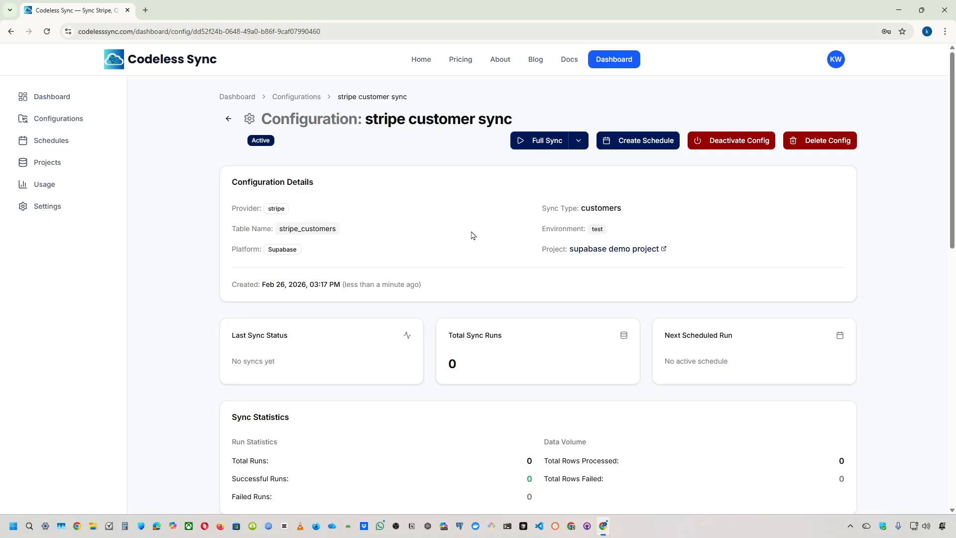
# Switch to the Supabase project, dismiss the connection dialog, and open the stripe_customers table in the Table Editor.
pyautogui.press('ctrl+super+Right')
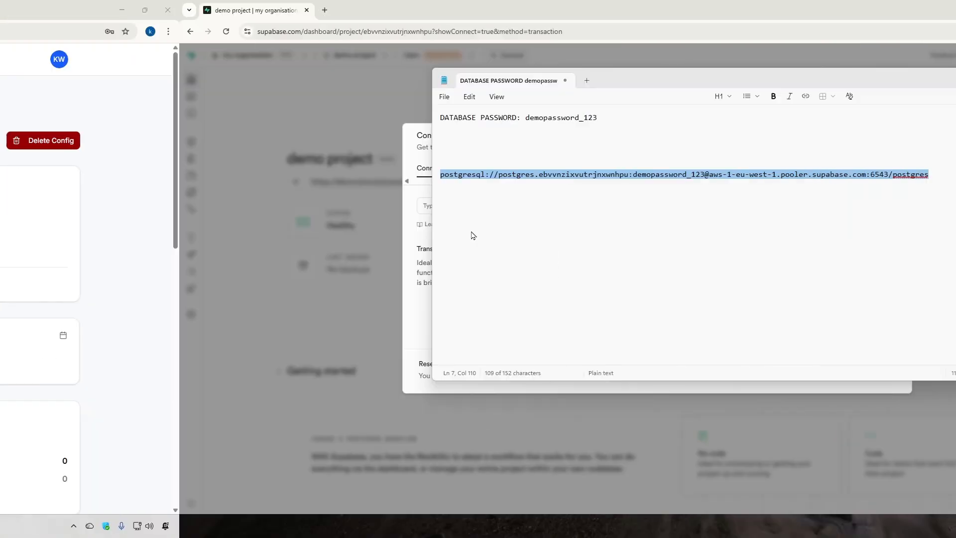
pyautogui.click(64, 225)
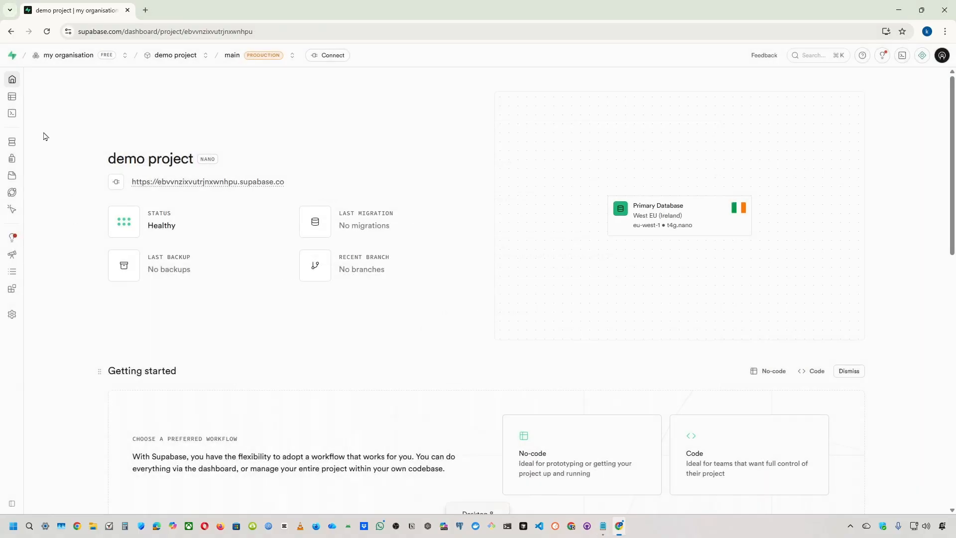
pyautogui.click(32, 98)
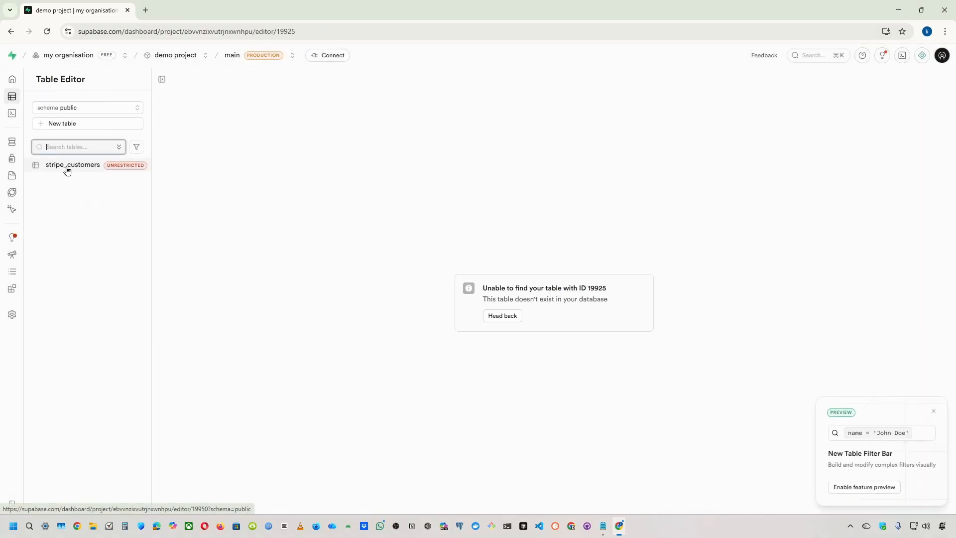
pyautogui.click(67, 168)
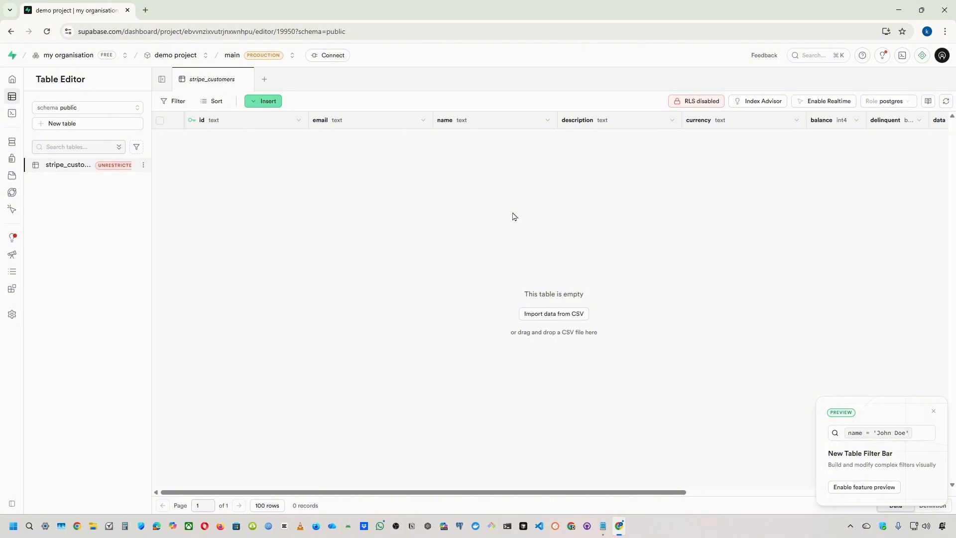
# Run a full sync of the configuration in Codeless Sync, and refresh the stripe_customers table in Supabase.
pyautogui.press('ctrl+super+Left')
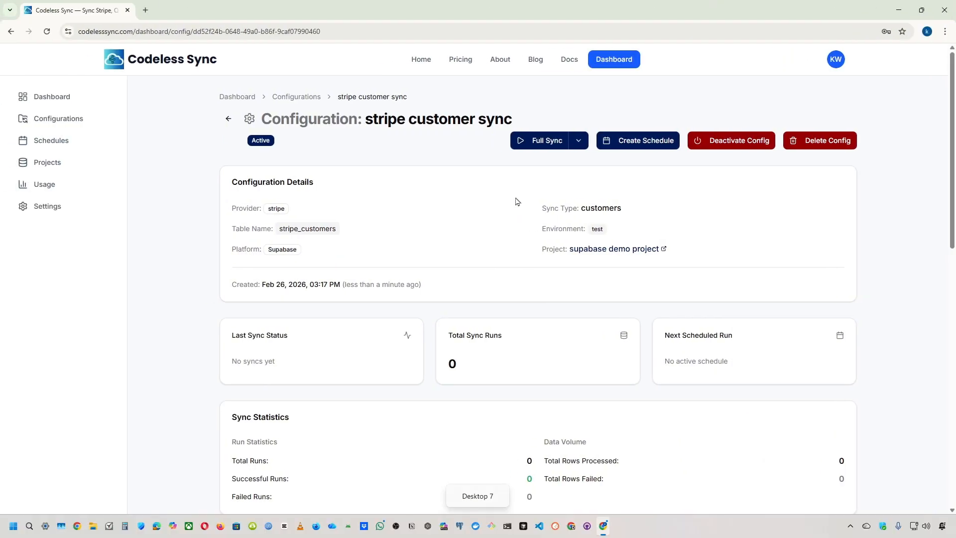
pyautogui.click(539, 145)
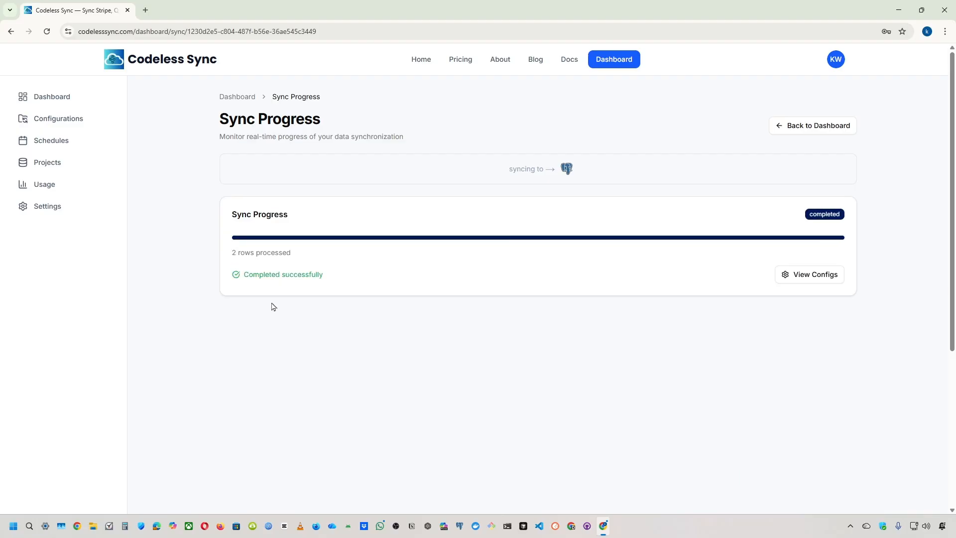
pyautogui.press('ctrl+super+Right')
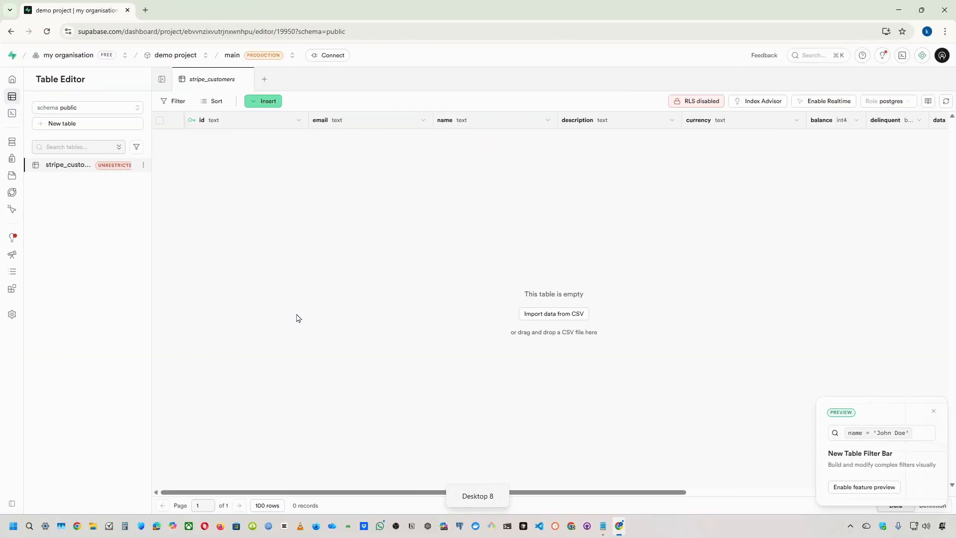
pyautogui.click(945, 102)
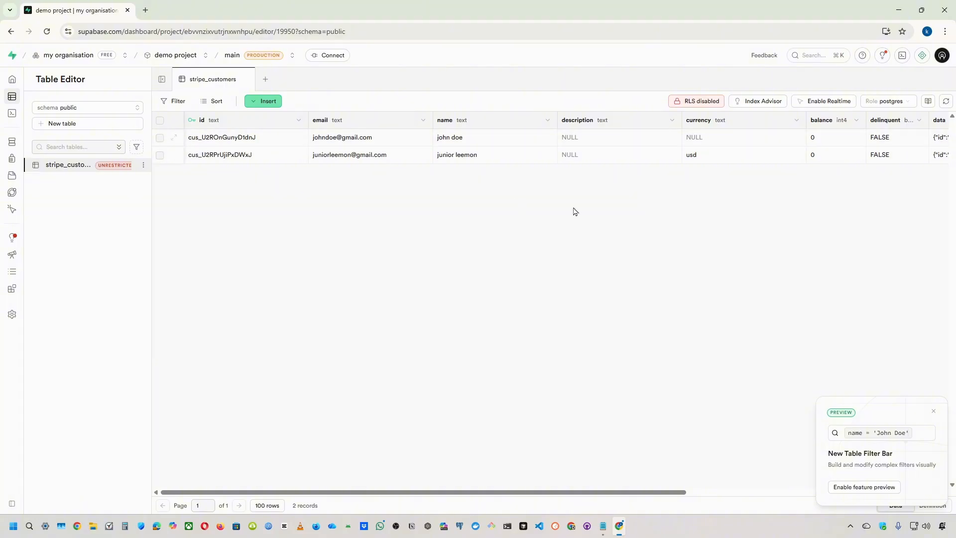
# Examine the remaining columns of the synced customers and the full JSON in the first record's data cell.
pyautogui.hscroll(8, 511, 149)
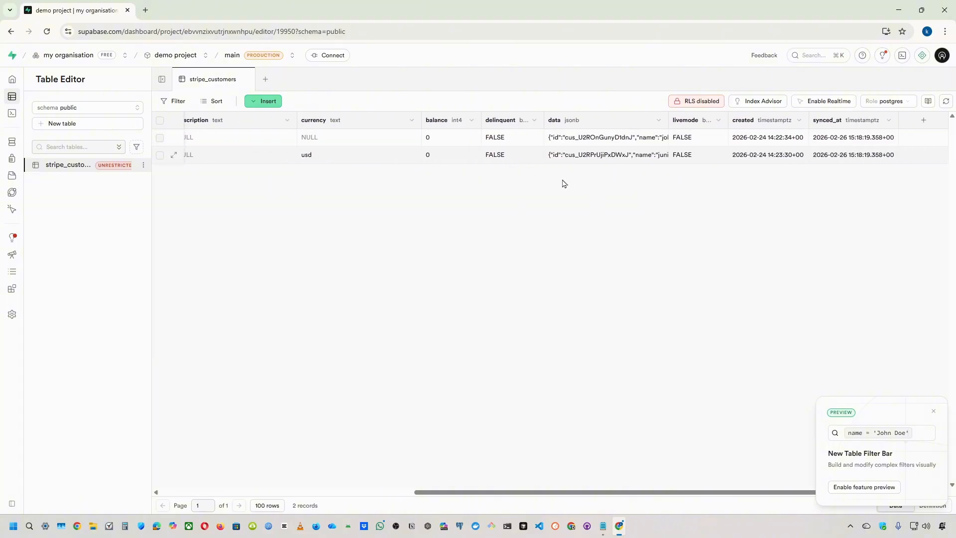
pyautogui.click(591, 142)
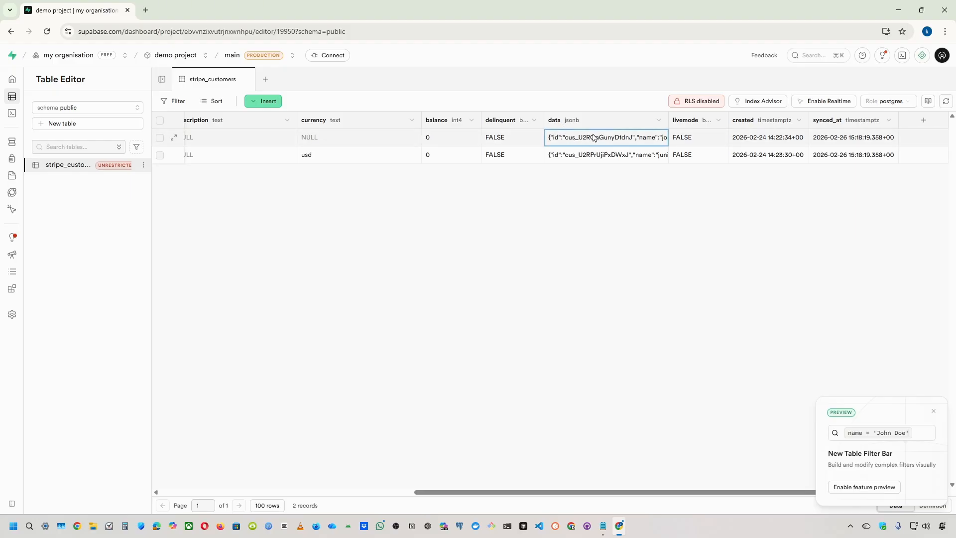
pyautogui.doubleClick(594, 138)
pyautogui.scroll(-5, 601, 187)
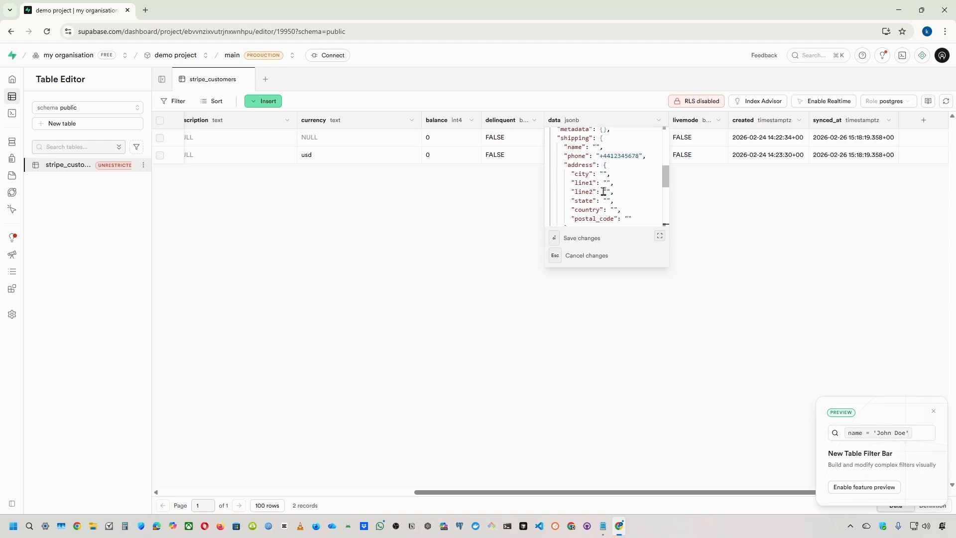
pyautogui.scroll(-5, 603, 191)
pyautogui.scroll(10, 608, 216)
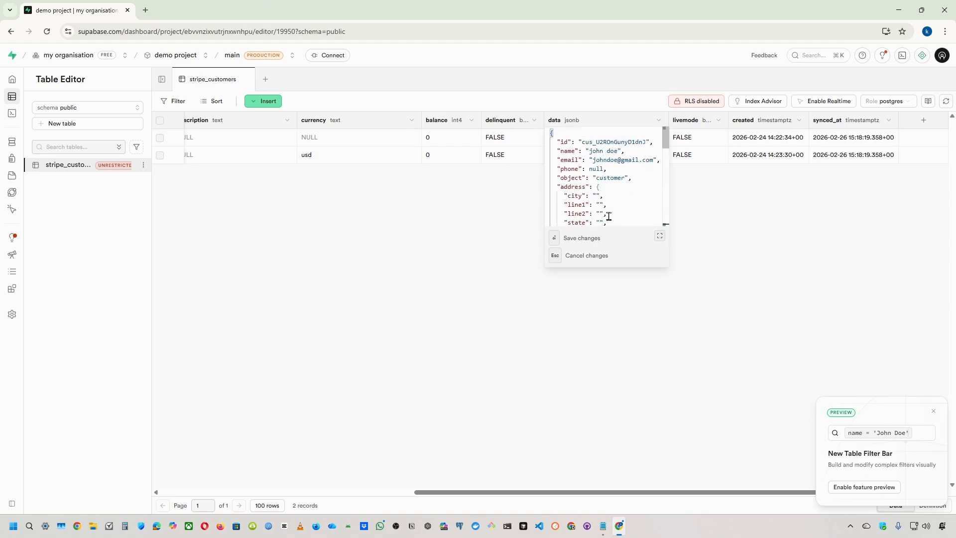
pyautogui.click(518, 213)
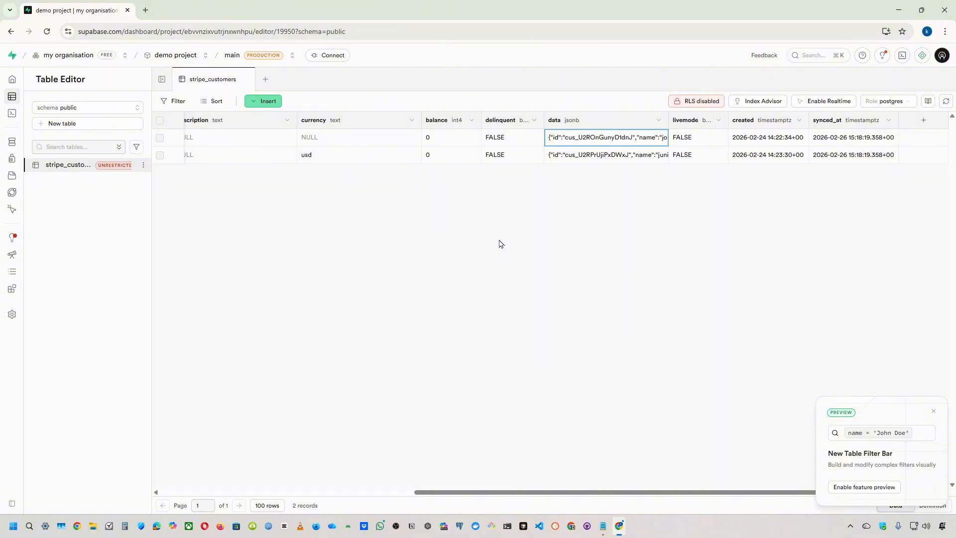
# Switch back to Codeless Sync and start a new schedule for the "stripe customer sync" configuration.
pyautogui.press('ctrl+super+Left')
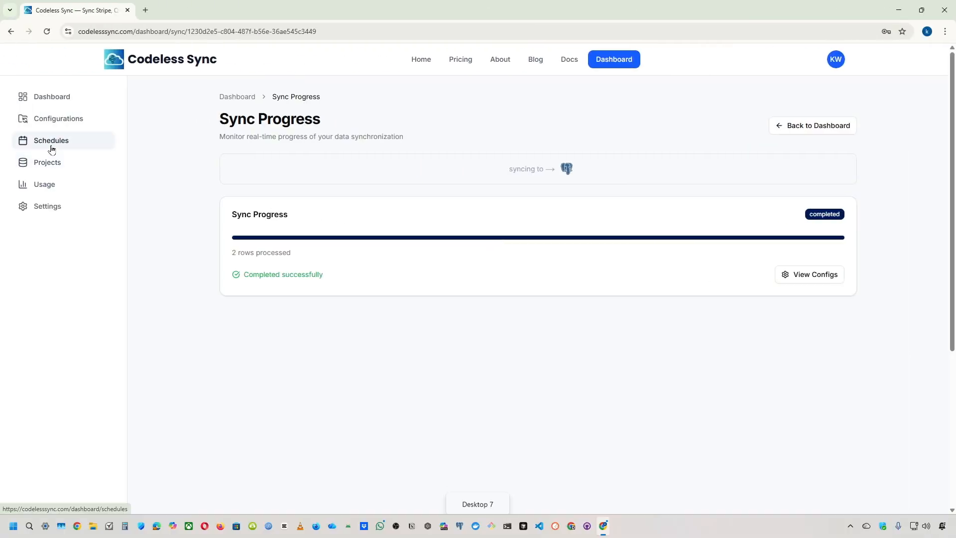
pyautogui.click(51, 149)
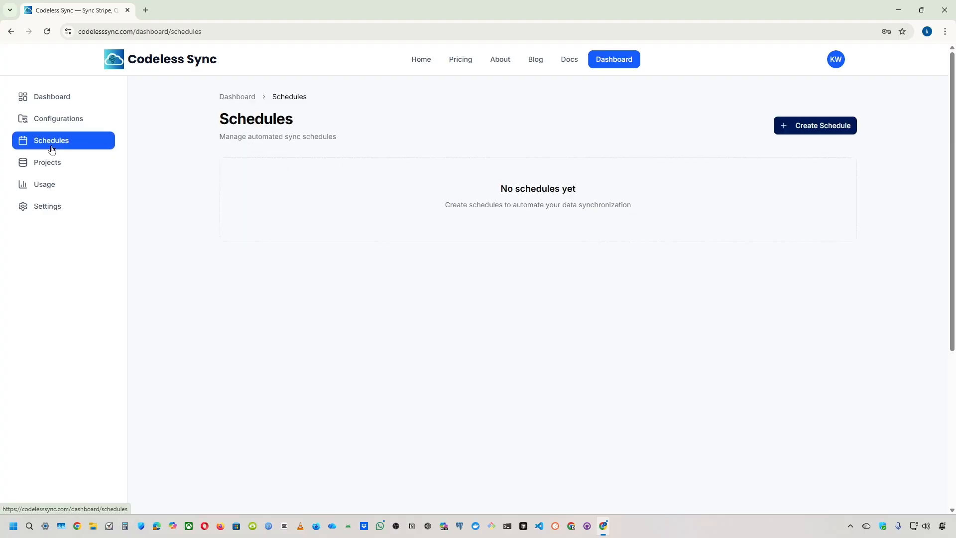
pyautogui.click(815, 128)
pyautogui.click(470, 280)
pyautogui.click(470, 279)
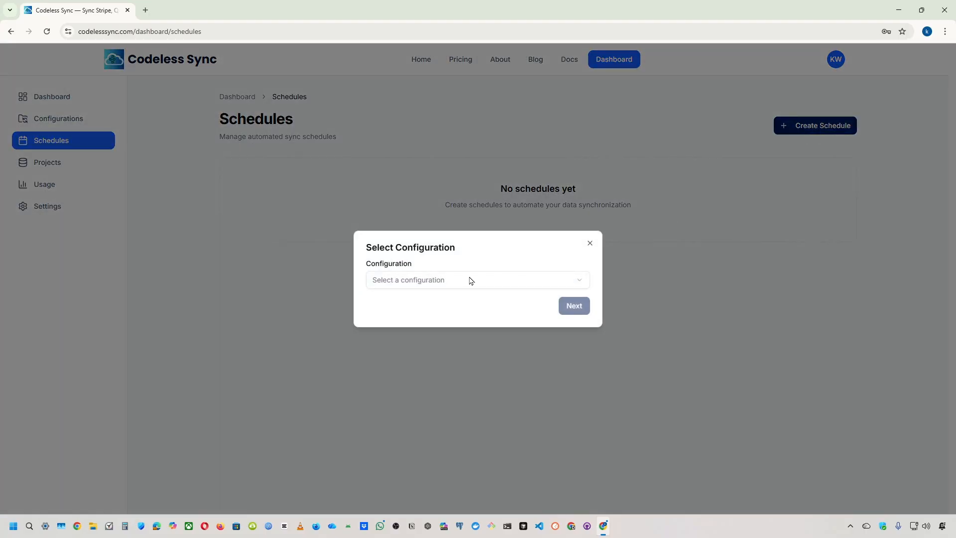
pyautogui.click(470, 280)
pyautogui.click(460, 308)
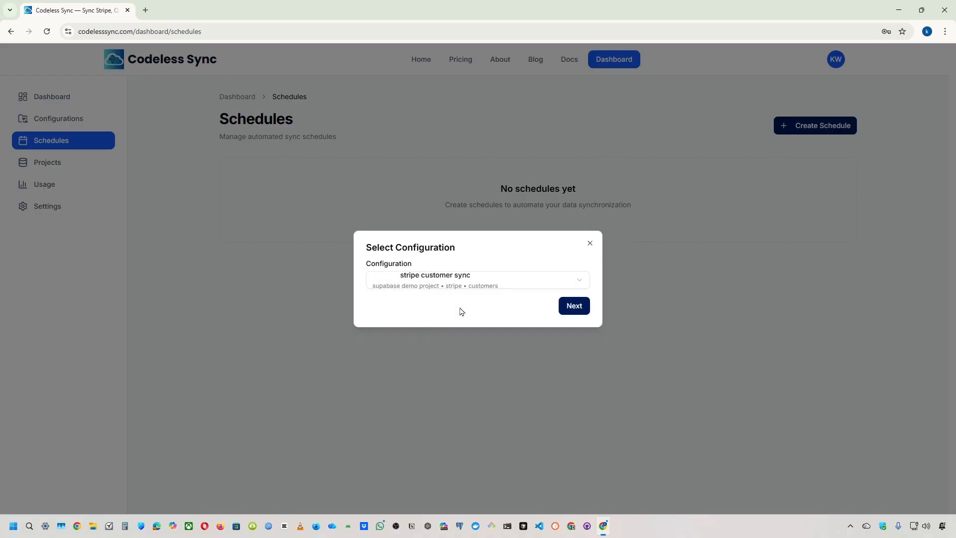
pyautogui.click(579, 310)
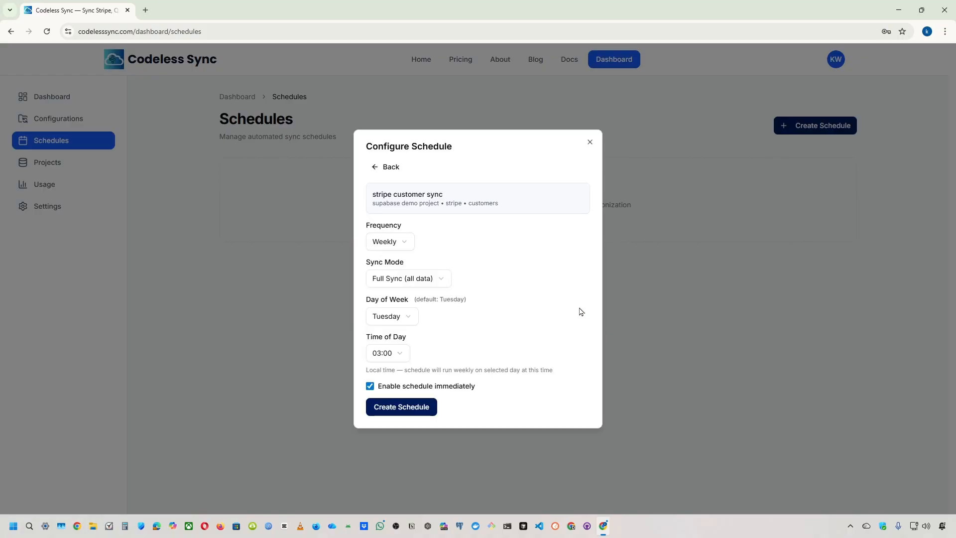
# Create the schedule with Daily frequency, Last Day sync mode and 11:00 as time of day, enabled immediately, and open its details page.
pyautogui.click(407, 243)
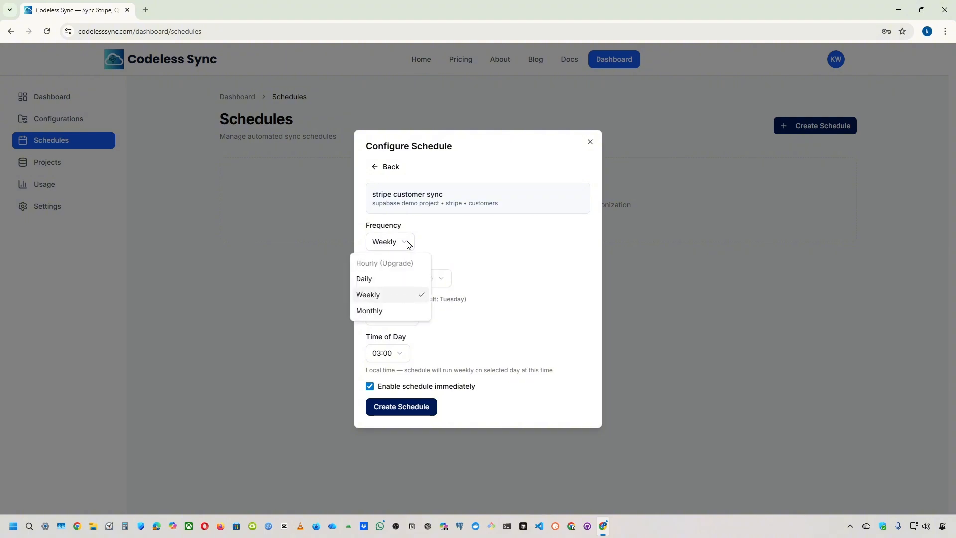
pyautogui.click(371, 285)
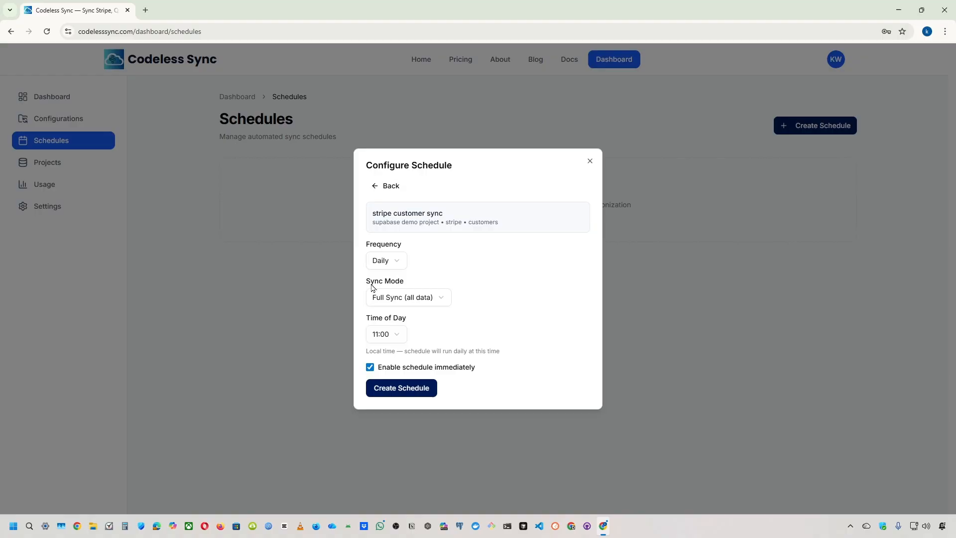
pyautogui.click(433, 303)
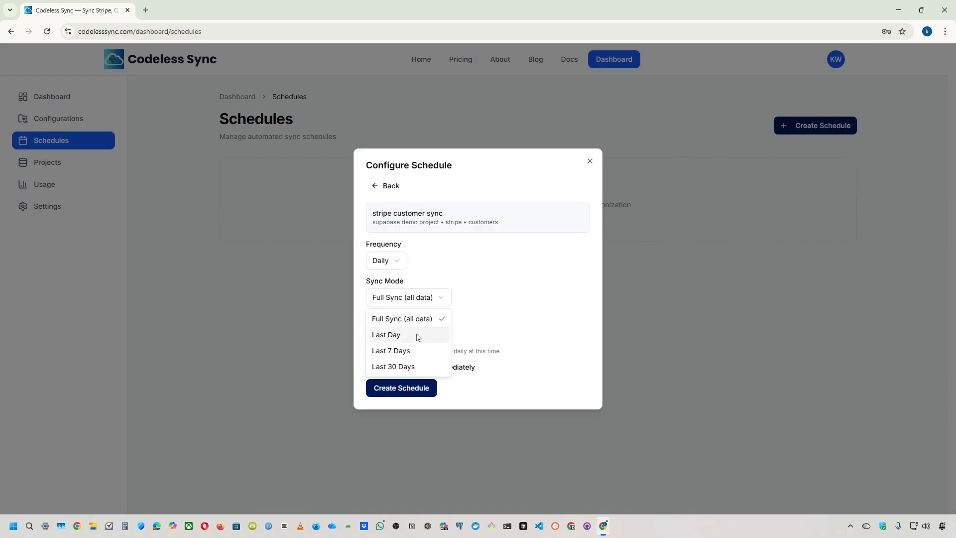
pyautogui.click(395, 336)
pyautogui.click(395, 336)
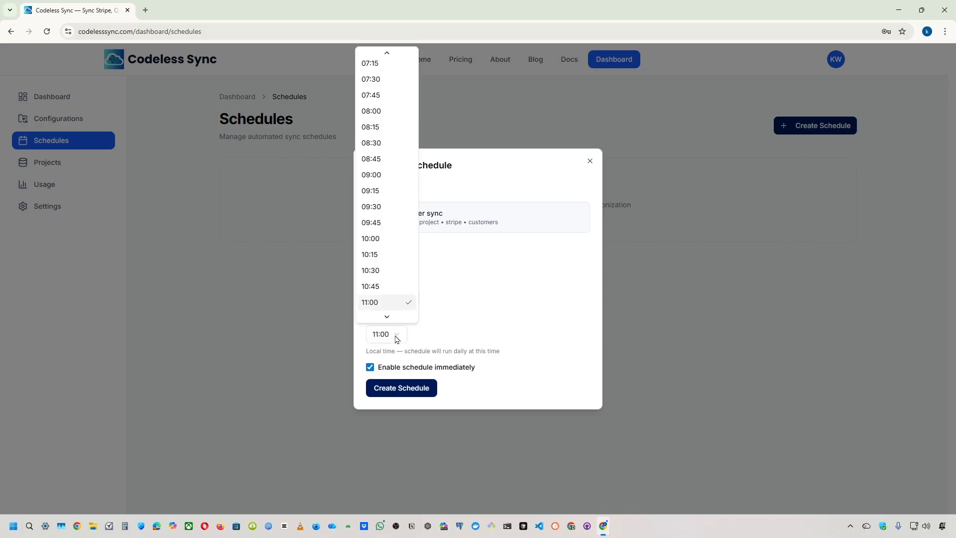
pyautogui.click(649, 290)
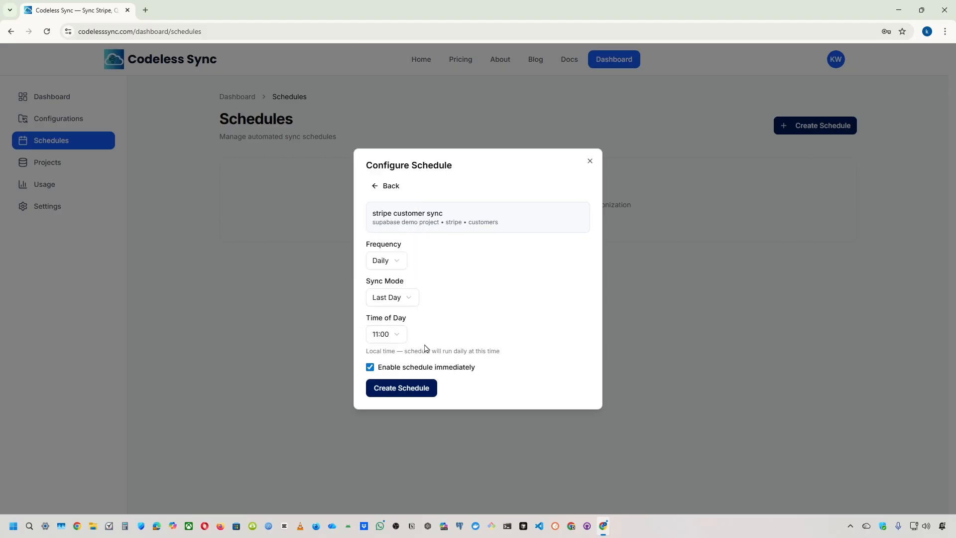
pyautogui.click(408, 395)
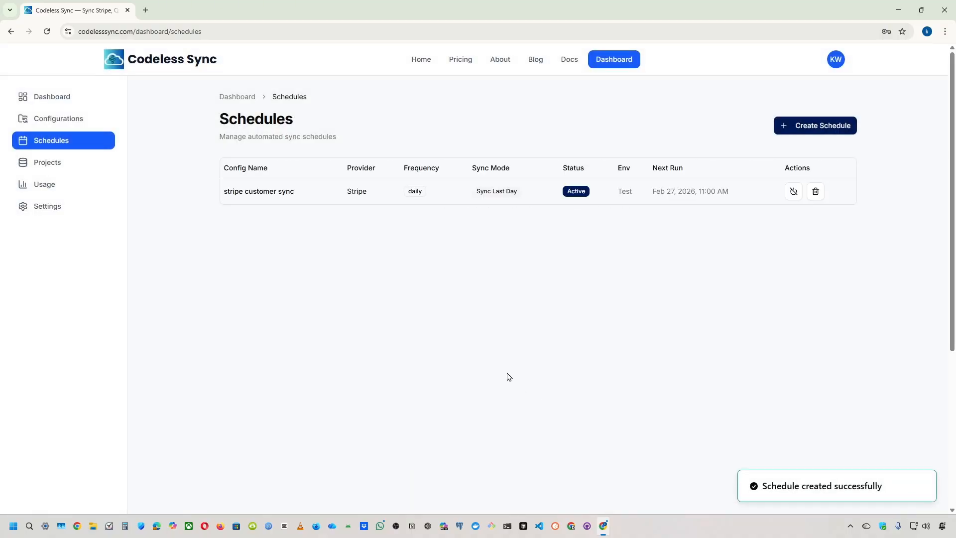
pyautogui.click(268, 194)
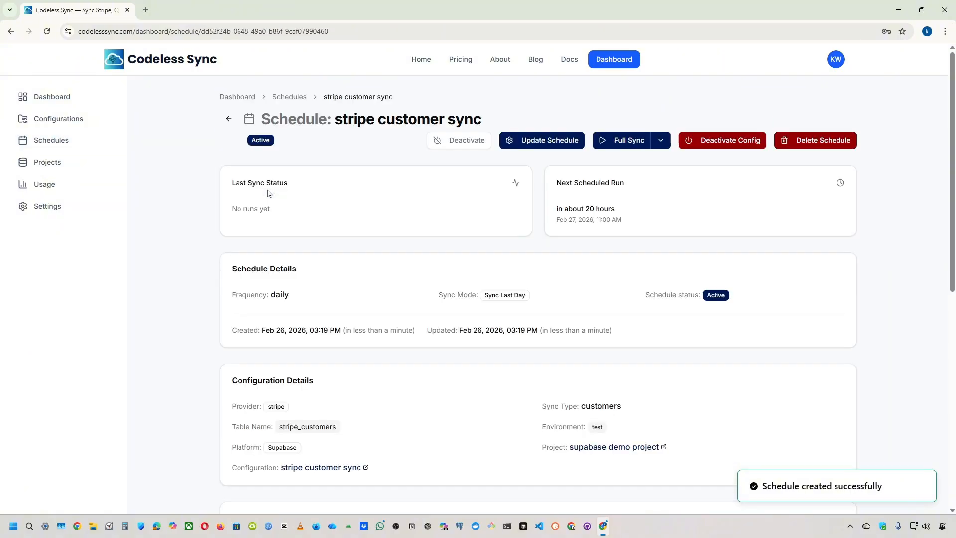